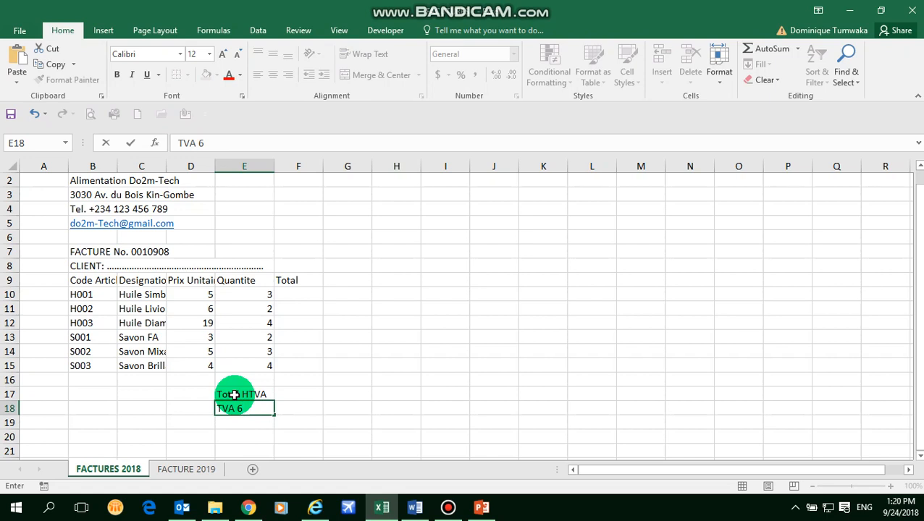
# Finish the TVA 6% label in cell E18 and enter the label TTC in E19.
pyautogui.press('Return')
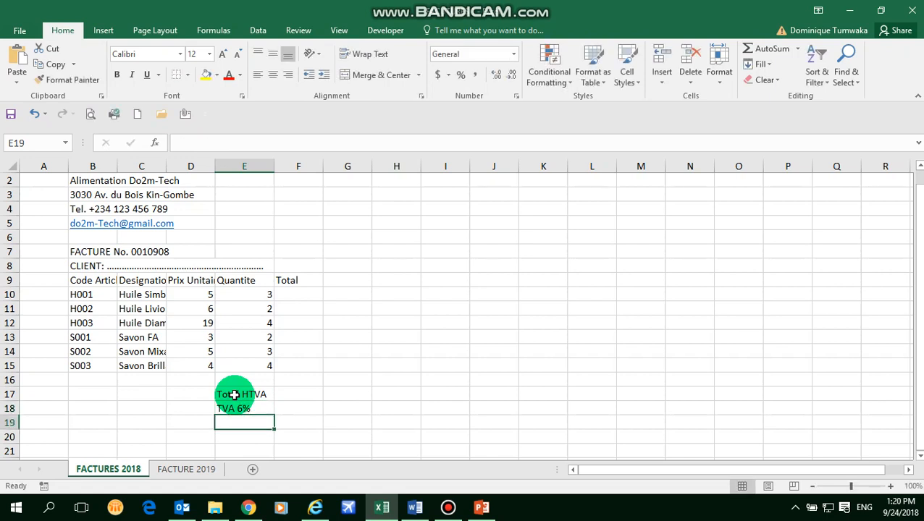
pyautogui.write('TTC')
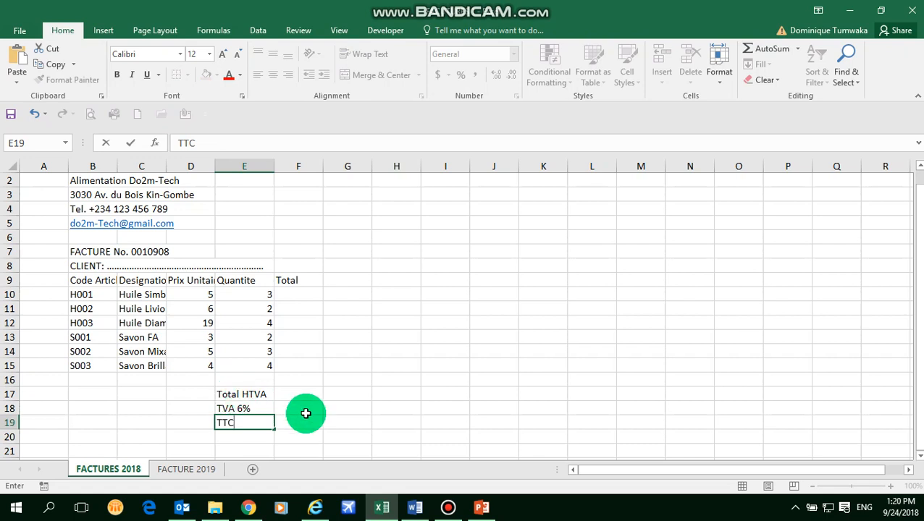
pyautogui.press('Return')
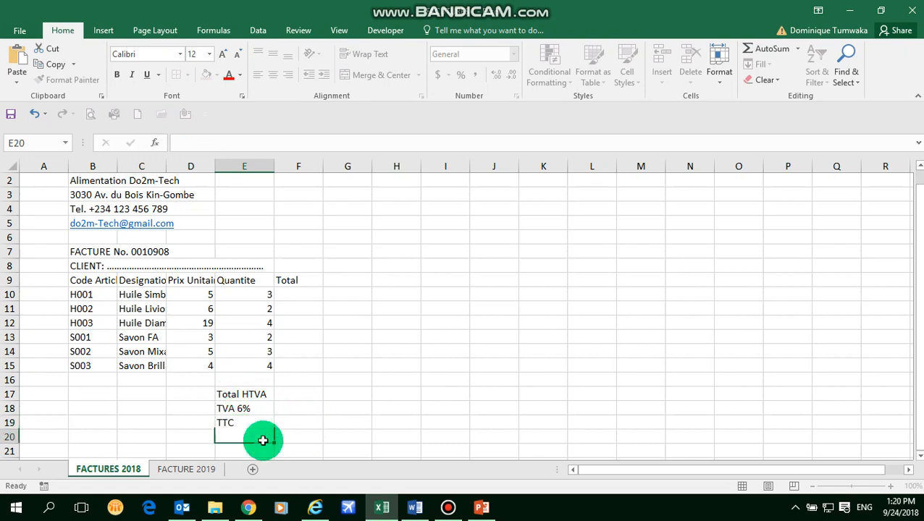
pyautogui.click(242, 425)
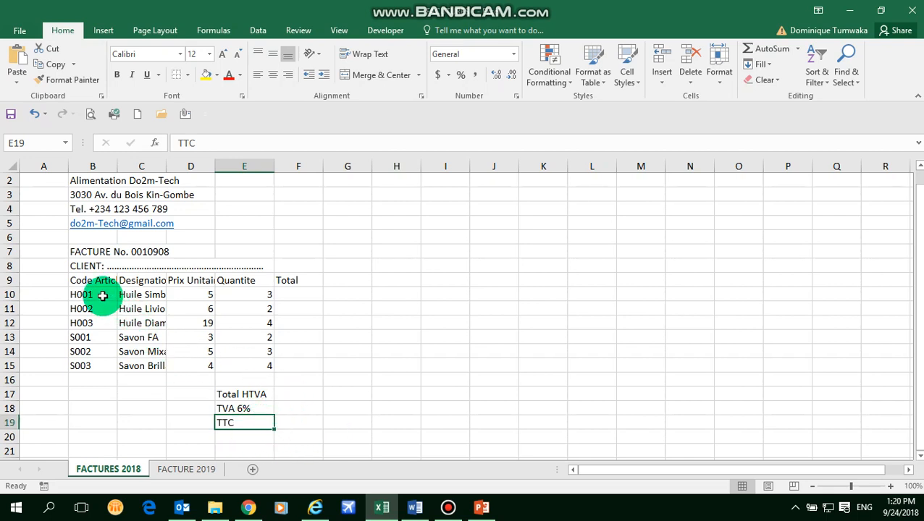
# Apply All Borders to the article table in B9:F15, from Code Article to Total.
pyautogui.moveTo(79, 281); pyautogui.dragTo(308, 371)
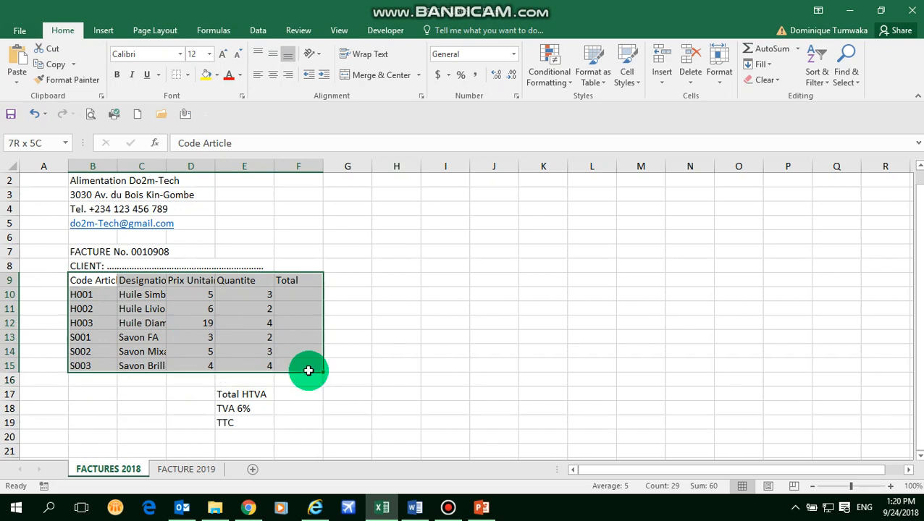
pyautogui.click(181, 336)
pyautogui.moveTo(72, 285); pyautogui.dragTo(298, 369)
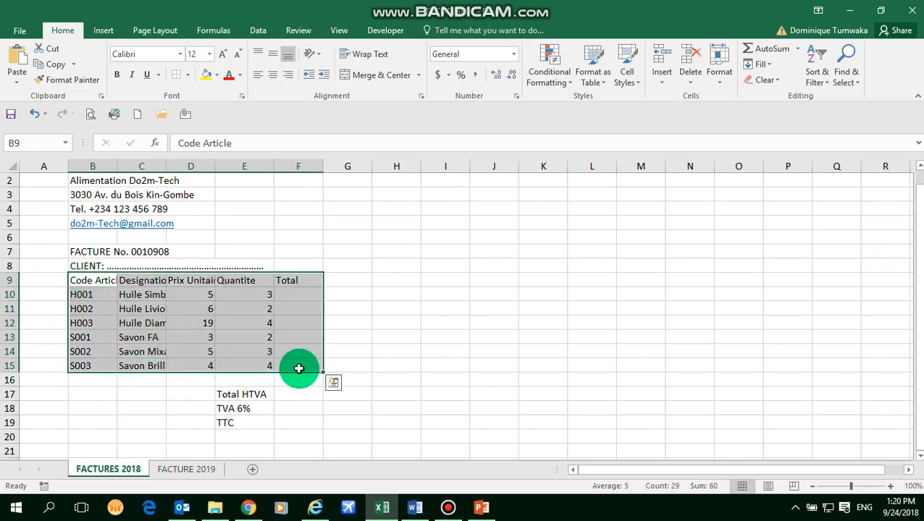
pyautogui.click(188, 75)
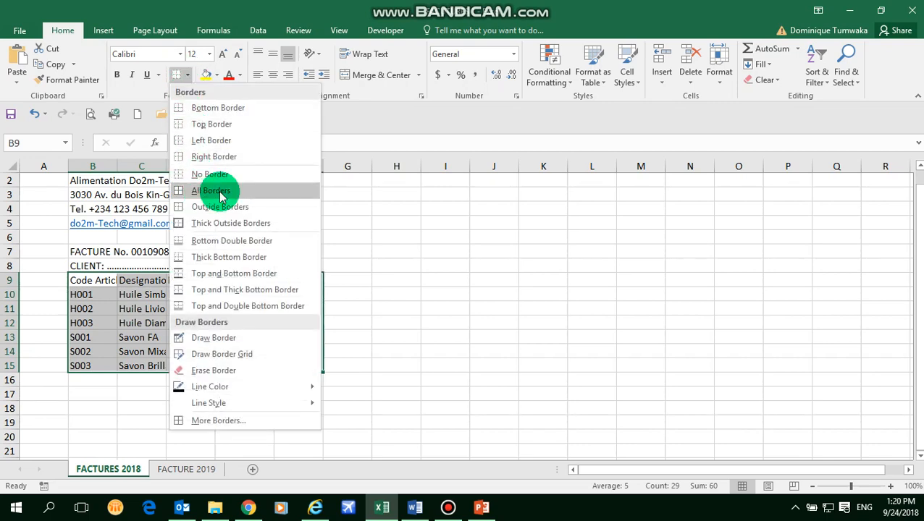
pyautogui.click(220, 193)
pyautogui.click(293, 395)
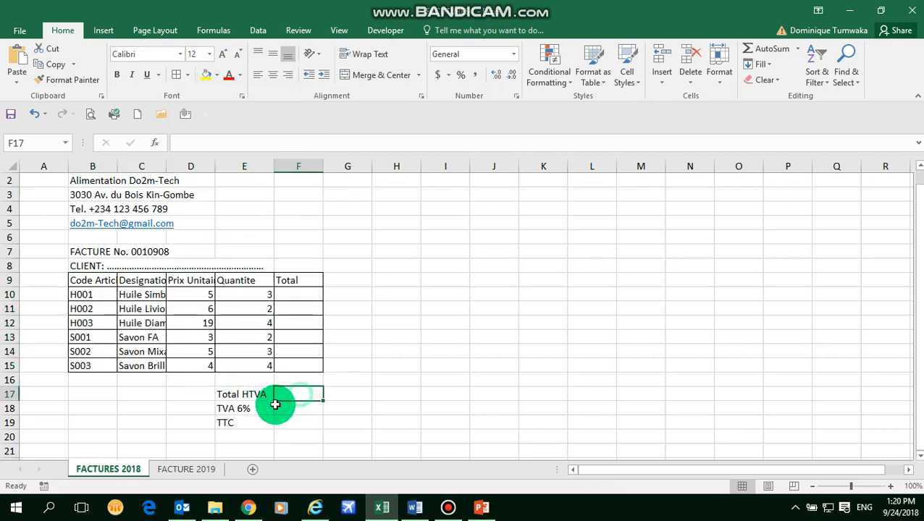
# Apply All Borders to the totals block in E17:F19.
pyautogui.moveTo(238, 396); pyautogui.dragTo(303, 427)
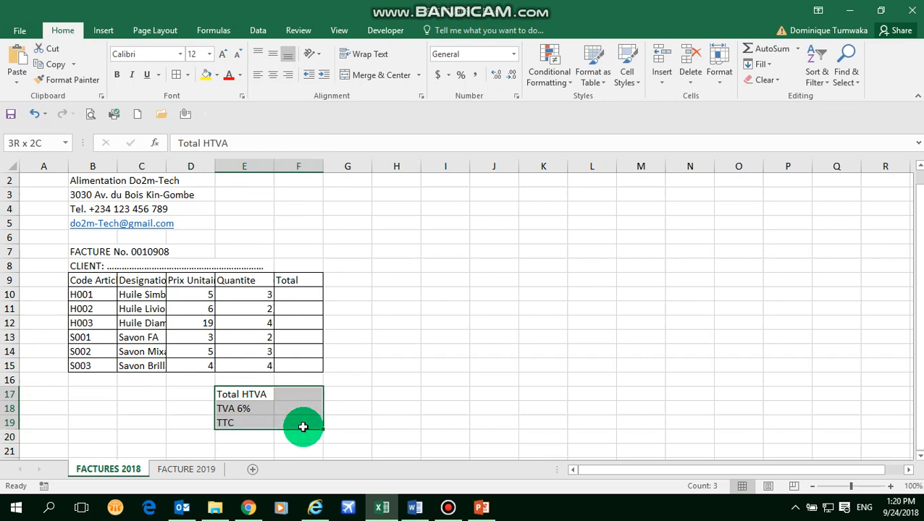
pyautogui.click(176, 75)
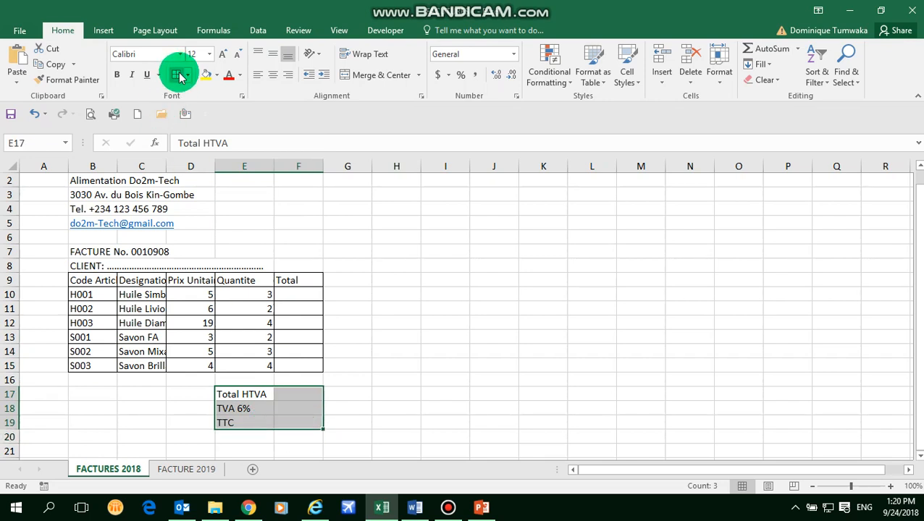
pyautogui.click(349, 364)
# Add Thick Outside Borders around the article table in B9:F15.
pyautogui.moveTo(86, 282); pyautogui.dragTo(303, 367)
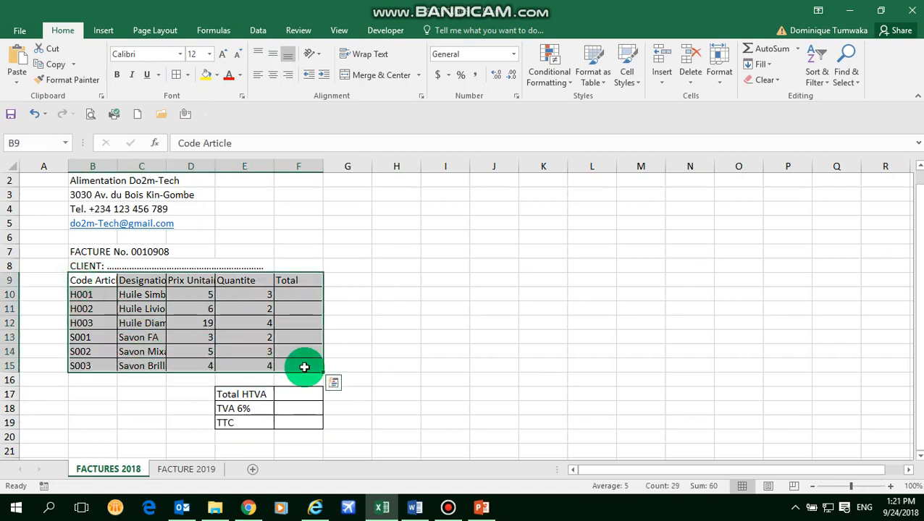
pyautogui.click(187, 74)
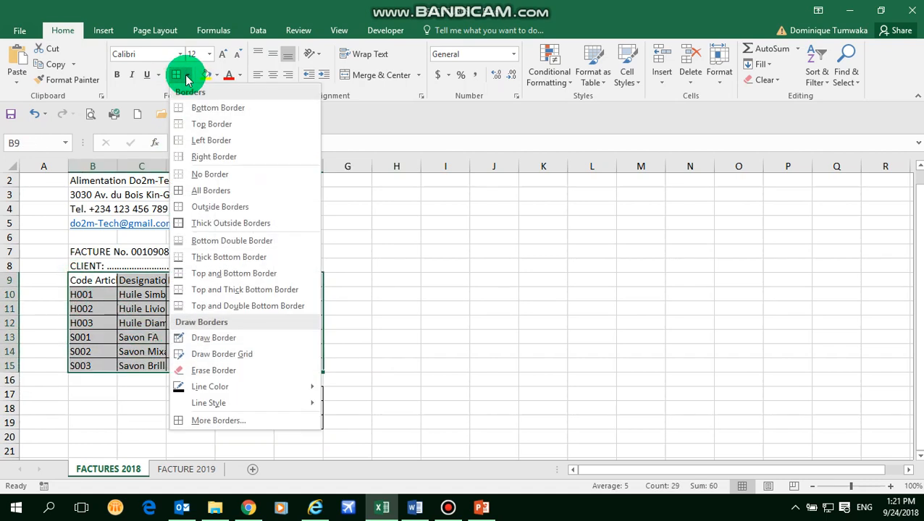
pyautogui.click(222, 223)
pyautogui.click(195, 320)
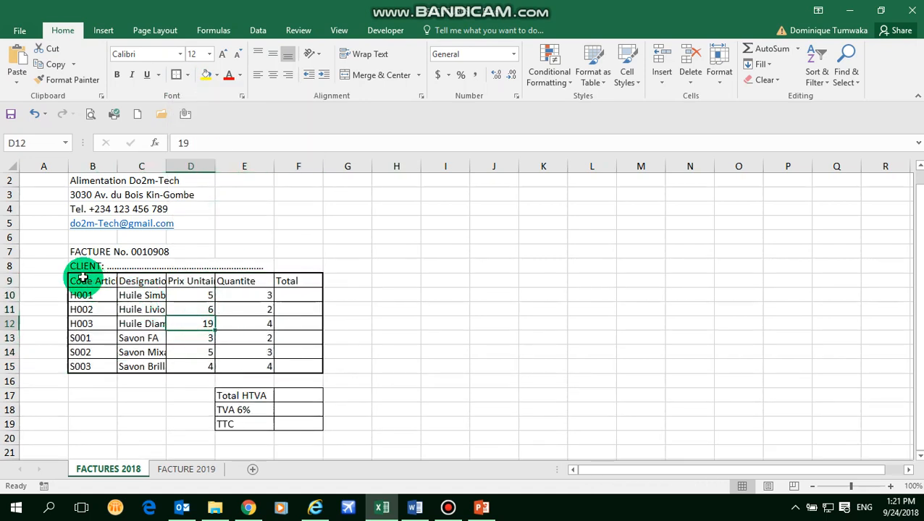
# Add Thick Outside Borders around the totals block in E17:F19.
pyautogui.moveTo(242, 396); pyautogui.dragTo(301, 421)
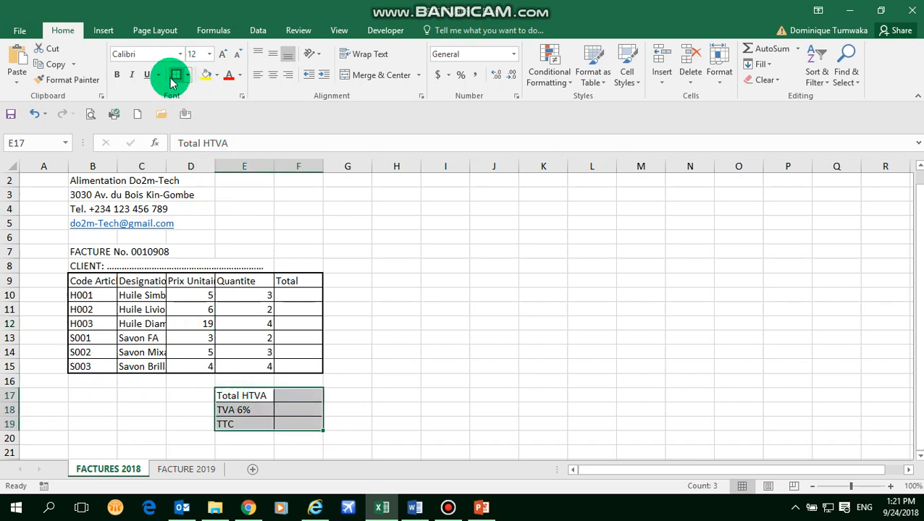
pyautogui.click(187, 77)
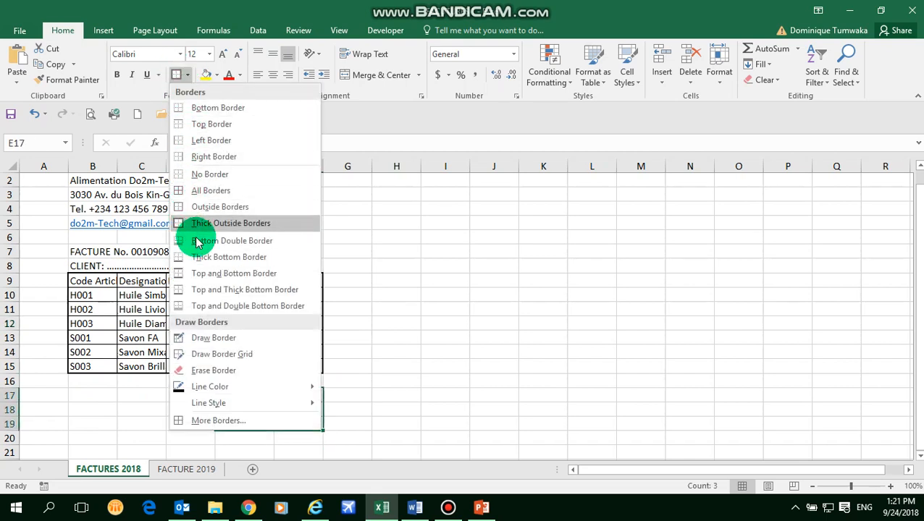
pyautogui.click(241, 230)
pyautogui.click(357, 393)
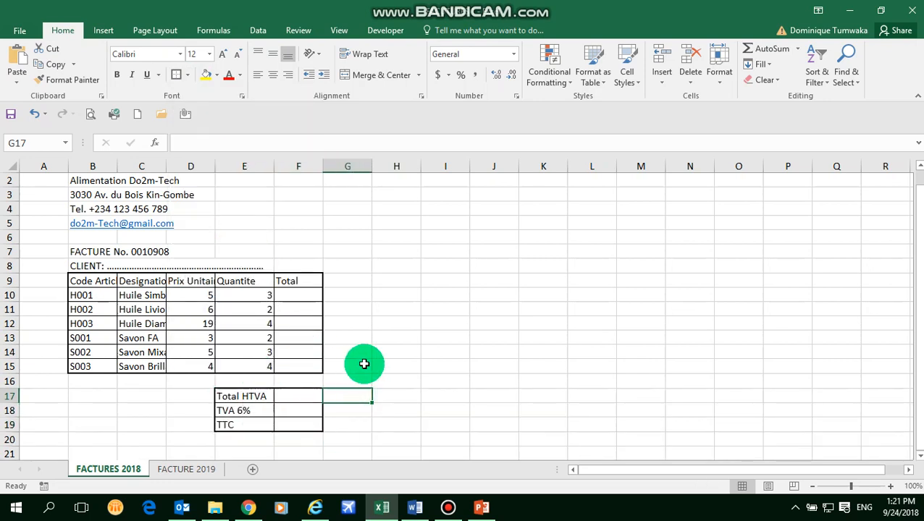
pyautogui.click(409, 442)
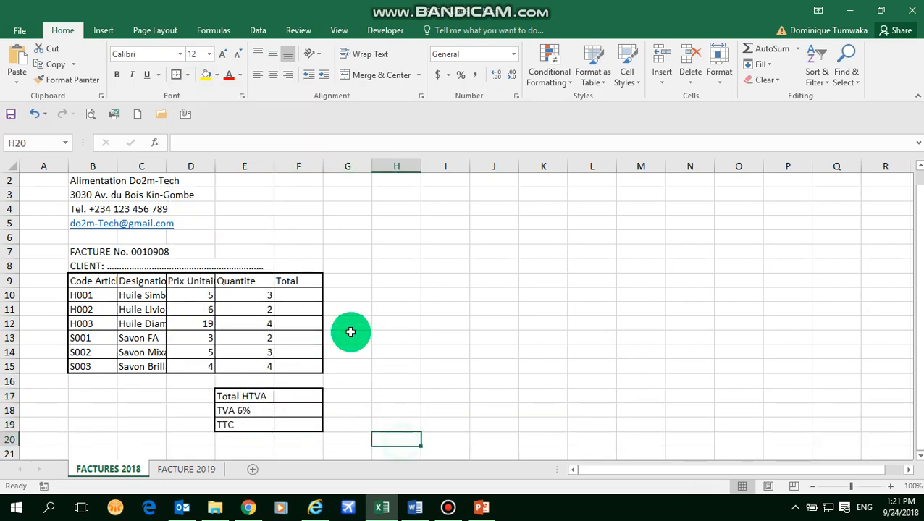
# Set the quantity of article H001 in cell E10 to 1.
pyautogui.click(296, 293)
pyautogui.click(258, 297)
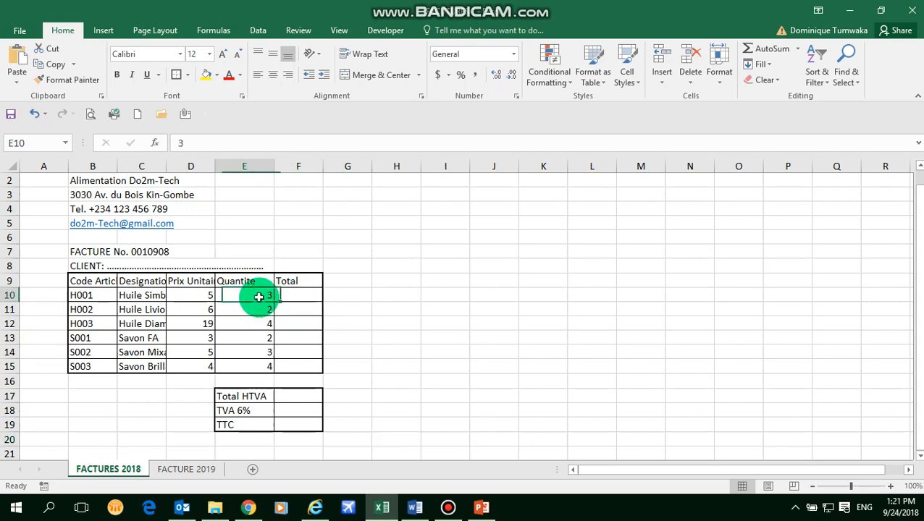
pyautogui.write('1')
pyautogui.click(298, 350)
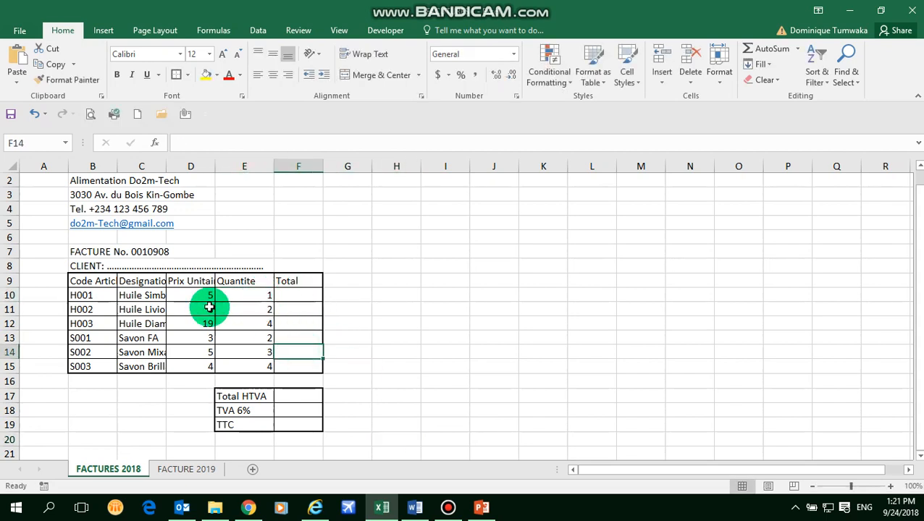
pyautogui.click(191, 294)
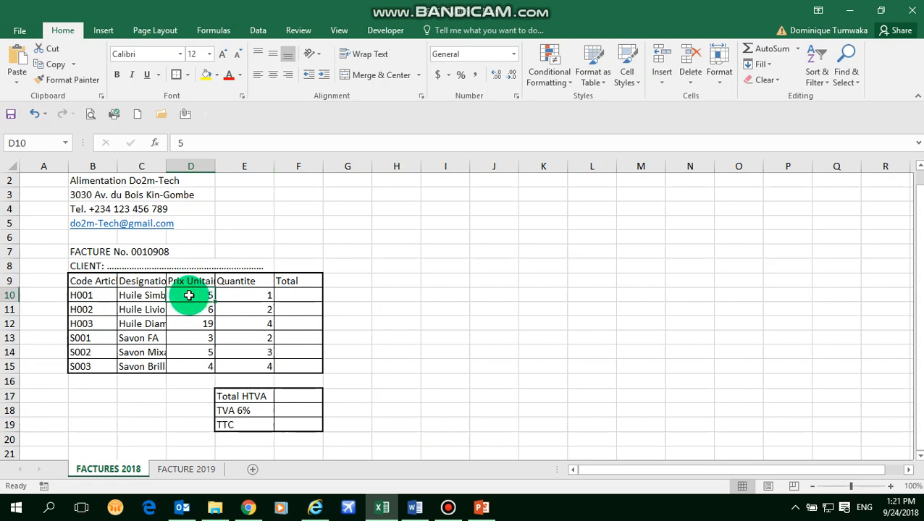
pyautogui.click(76, 297)
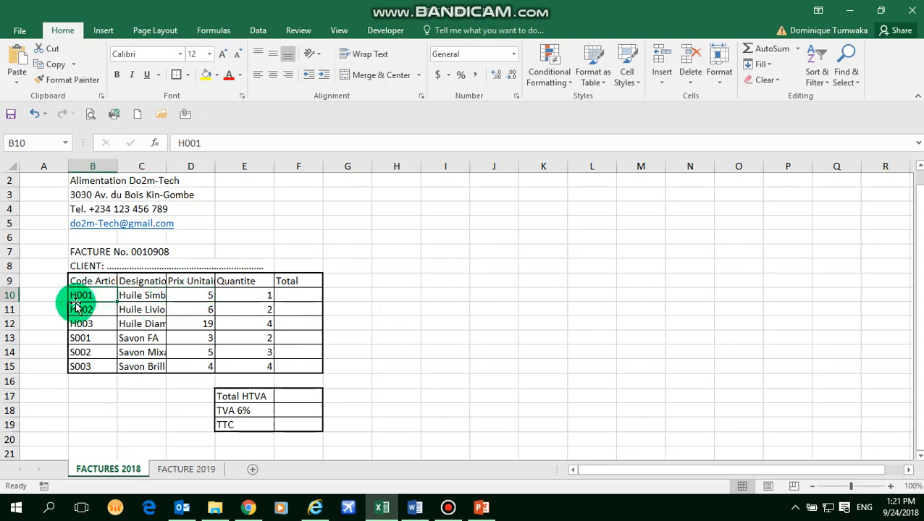
pyautogui.click(139, 295)
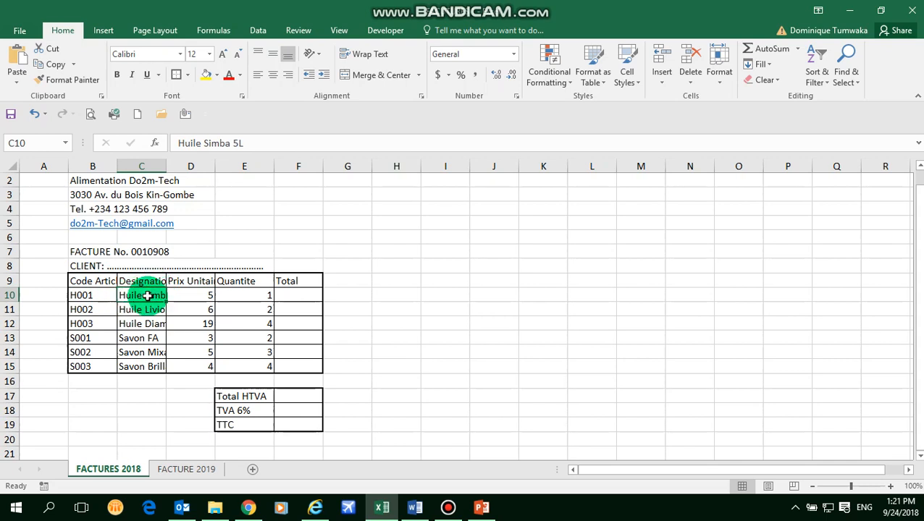
pyautogui.click(194, 294)
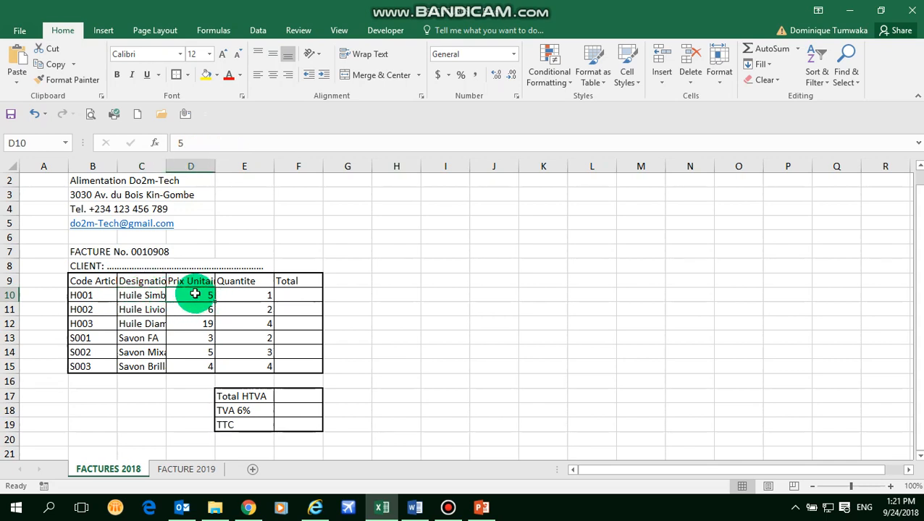
pyautogui.click(239, 294)
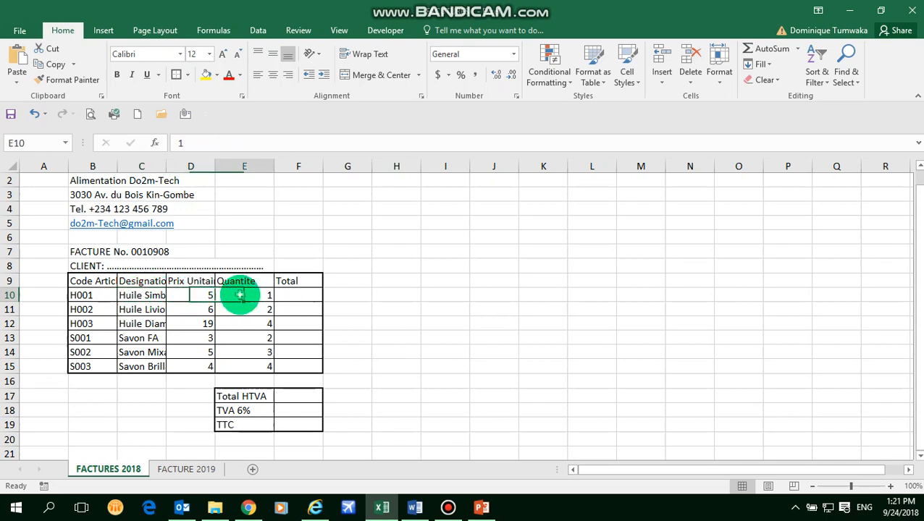
# Calculate the total of article H001 in F10 as unit price times quantity with the formula =D10*E10.
pyautogui.click(300, 293)
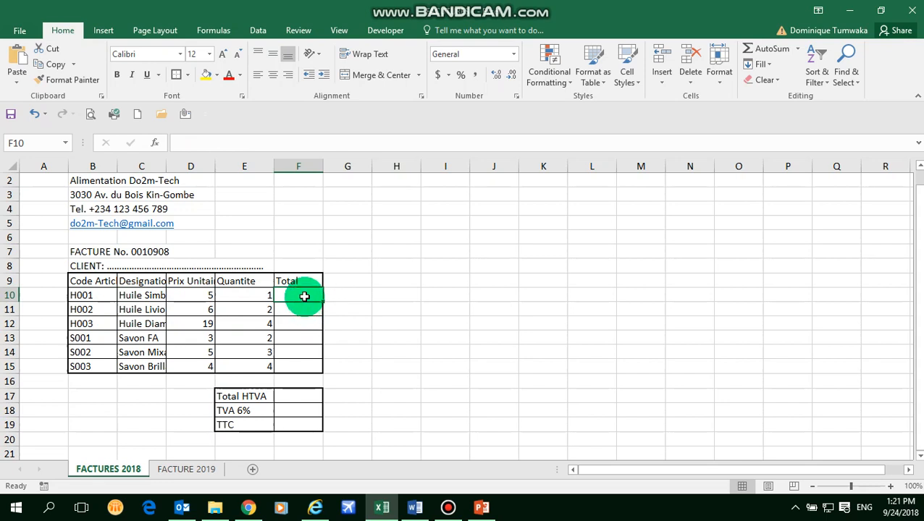
pyautogui.write('=')
pyautogui.press('BackSpace')
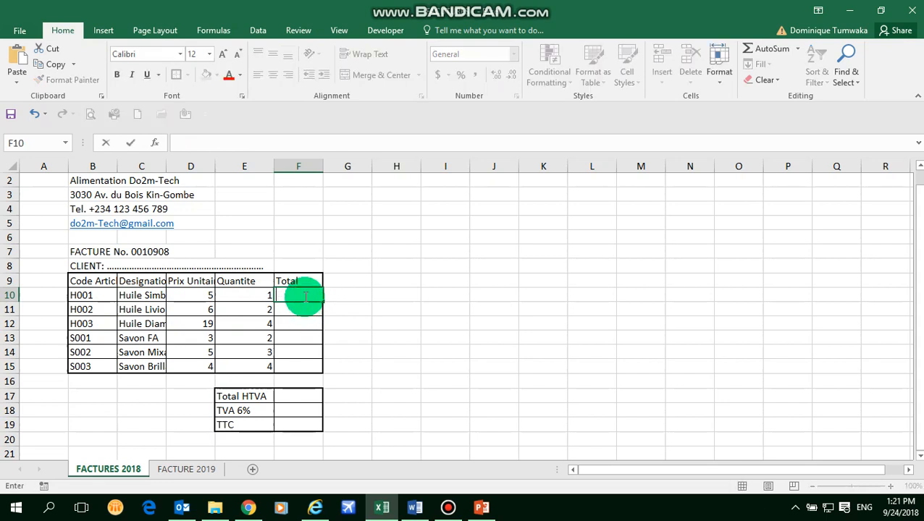
pyautogui.write('=')
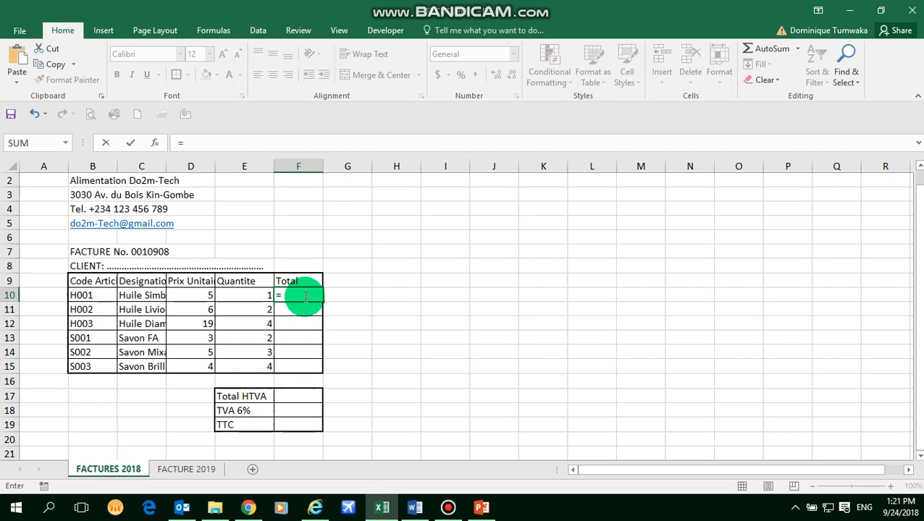
pyautogui.click(197, 295)
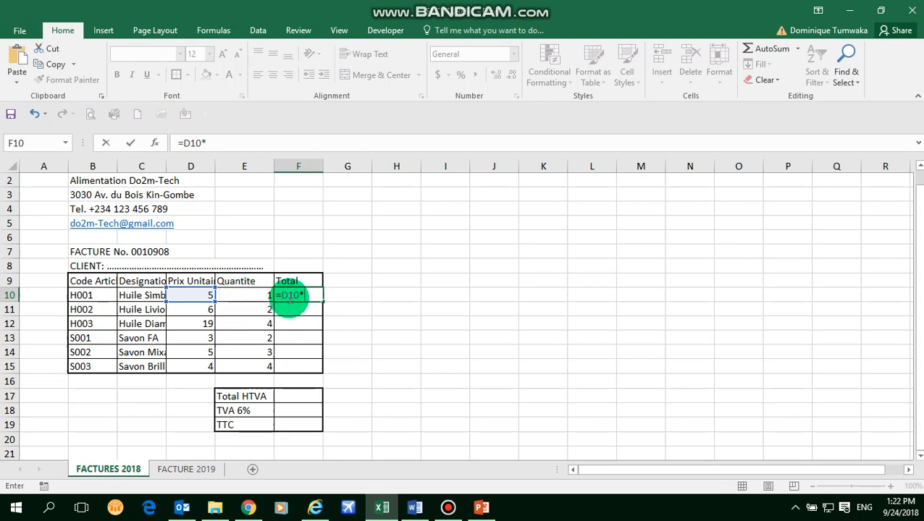
pyautogui.click(250, 296)
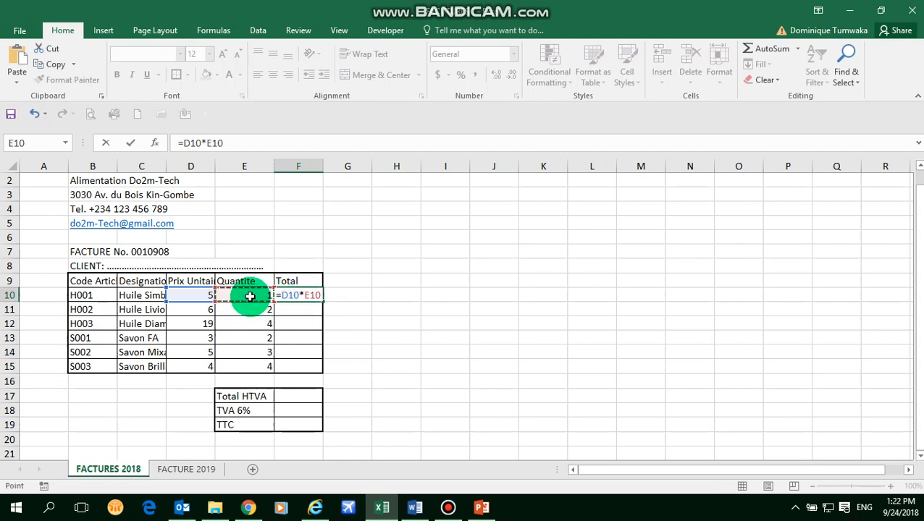
pyautogui.press('Return')
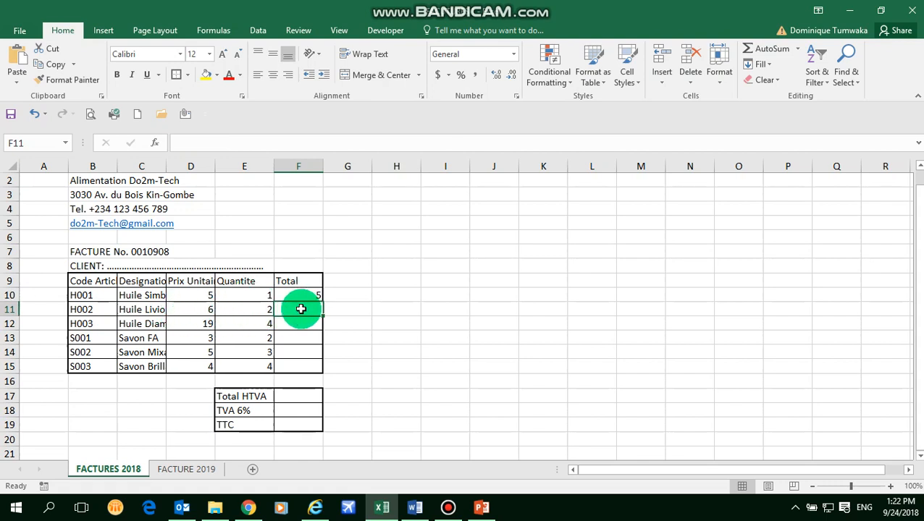
# Calculate the total of article H002 in F11 as unit price times quantity with the formula =D11*E11.
pyautogui.click(190, 309)
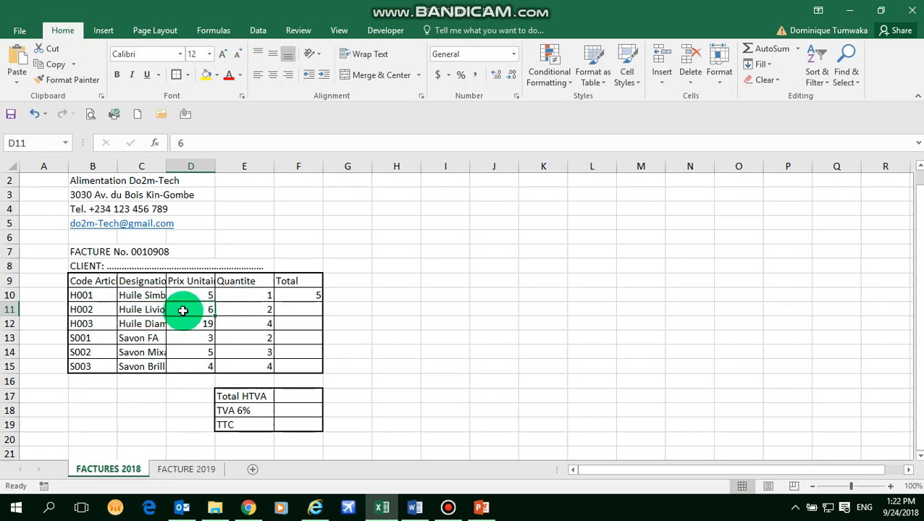
pyautogui.click(244, 312)
pyautogui.click(302, 310)
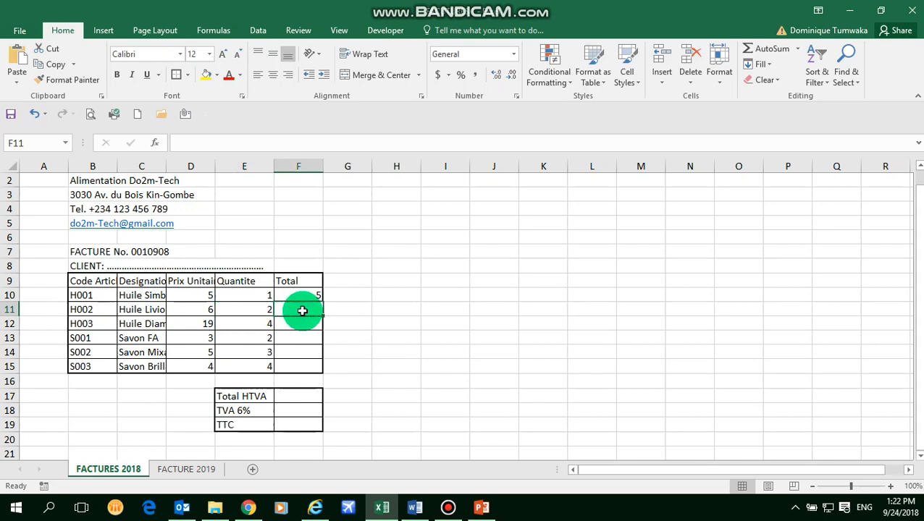
pyautogui.write('=')
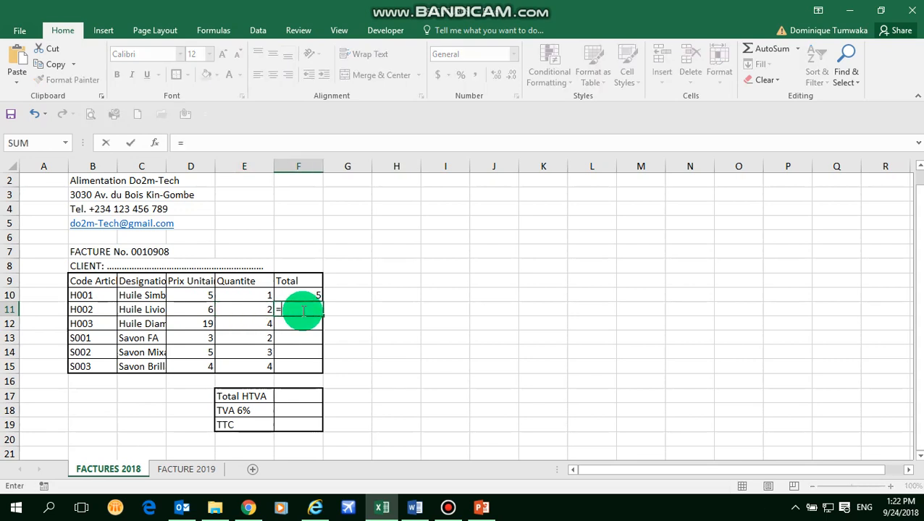
pyautogui.click(198, 309)
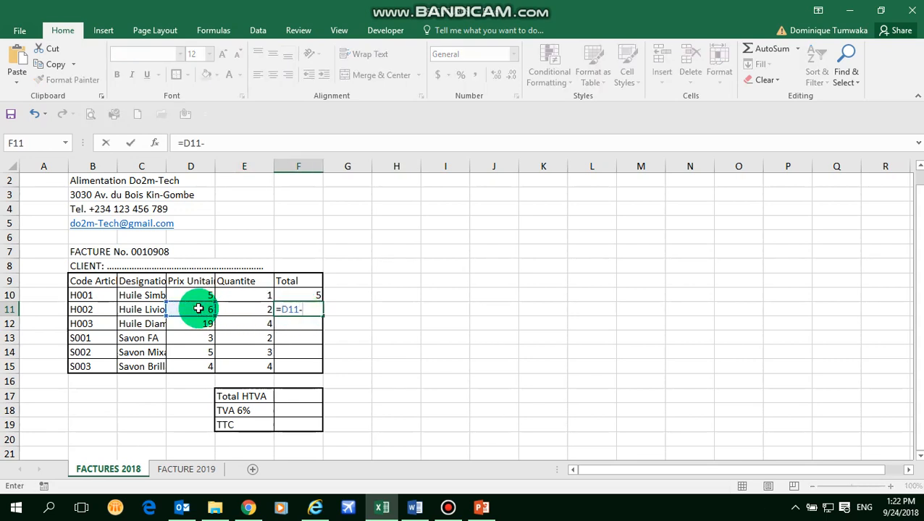
pyautogui.write('*')
pyautogui.click(257, 308)
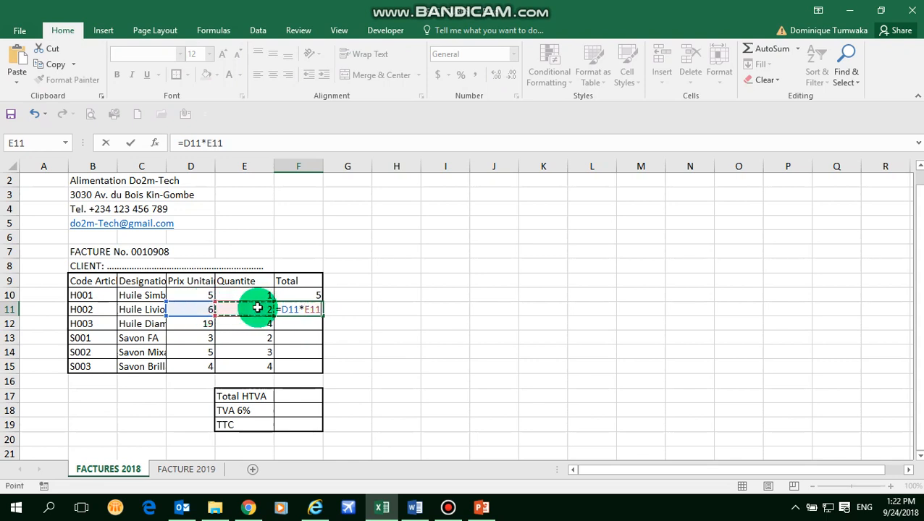
pyautogui.press('Return')
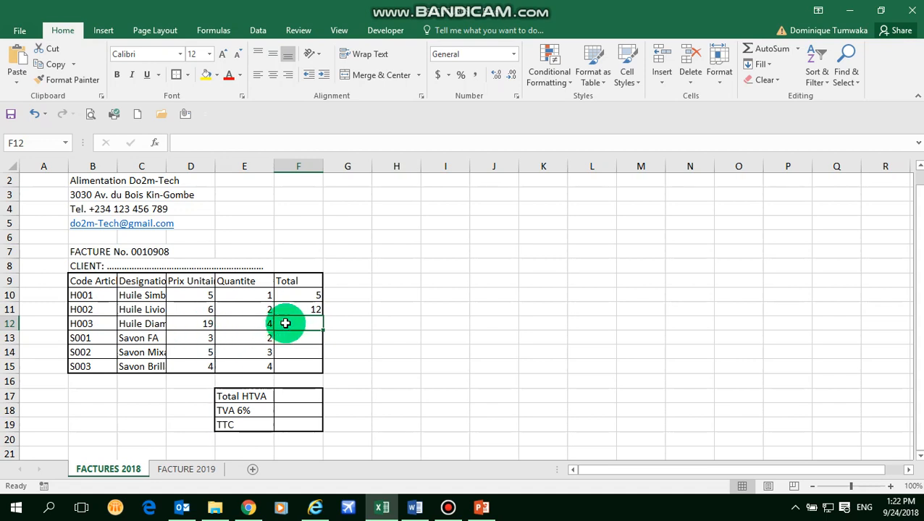
# Calculate the total of article H003 in F12 with the formula =D12*E12.
pyautogui.write('=')
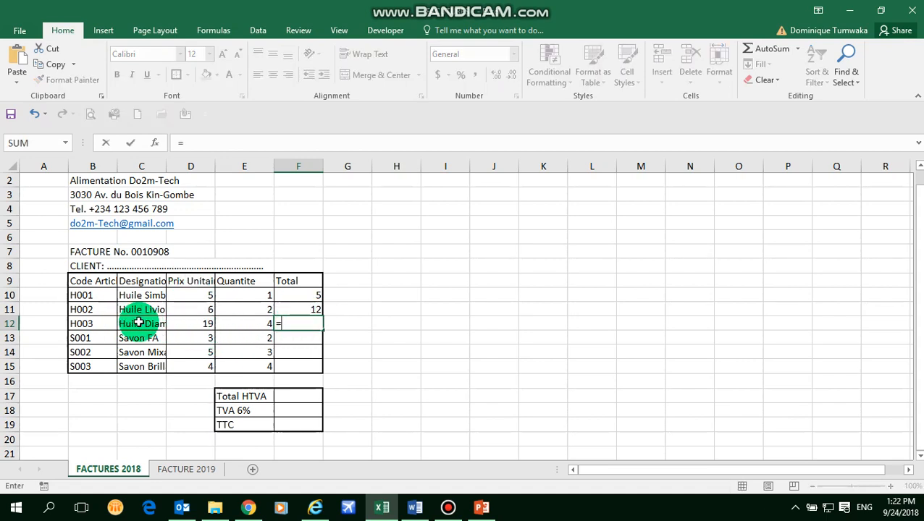
pyautogui.click(187, 325)
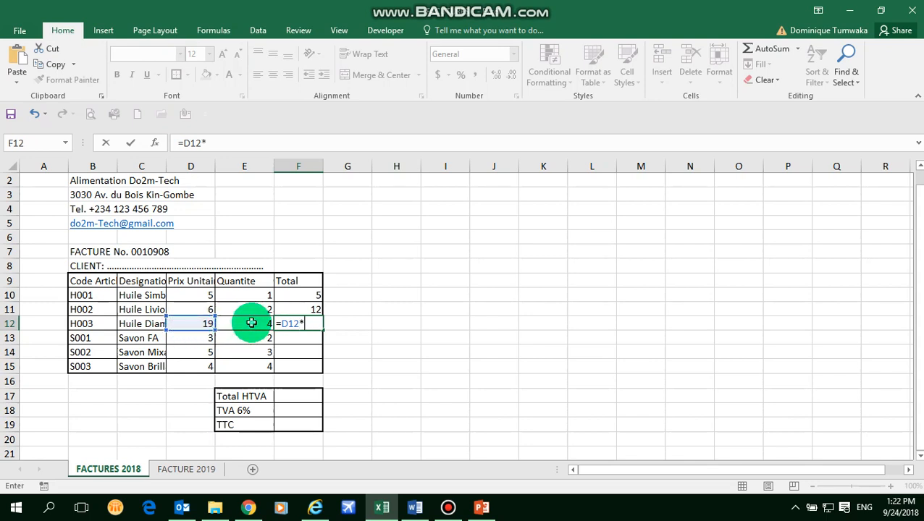
pyautogui.click(251, 322)
pyautogui.press('Return')
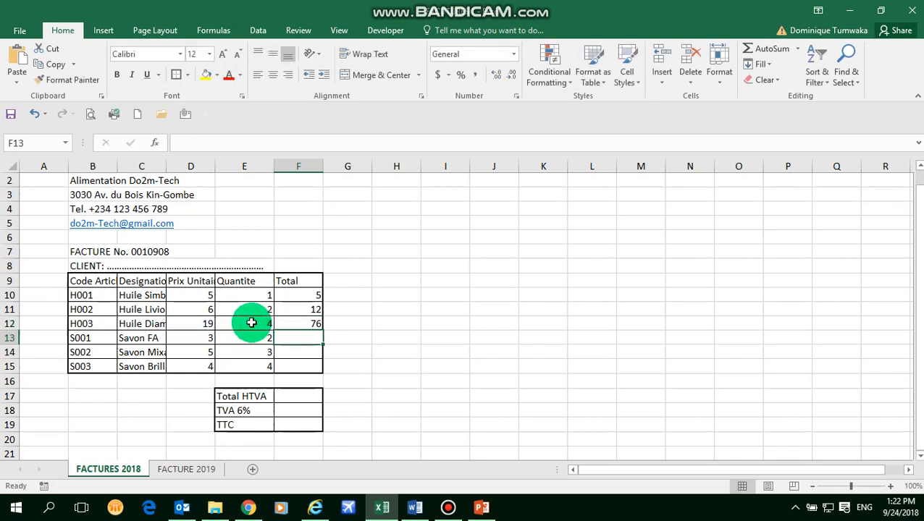
# Fill the total formula from F12 down through F15 for the three Savon articles.
pyautogui.click(304, 323)
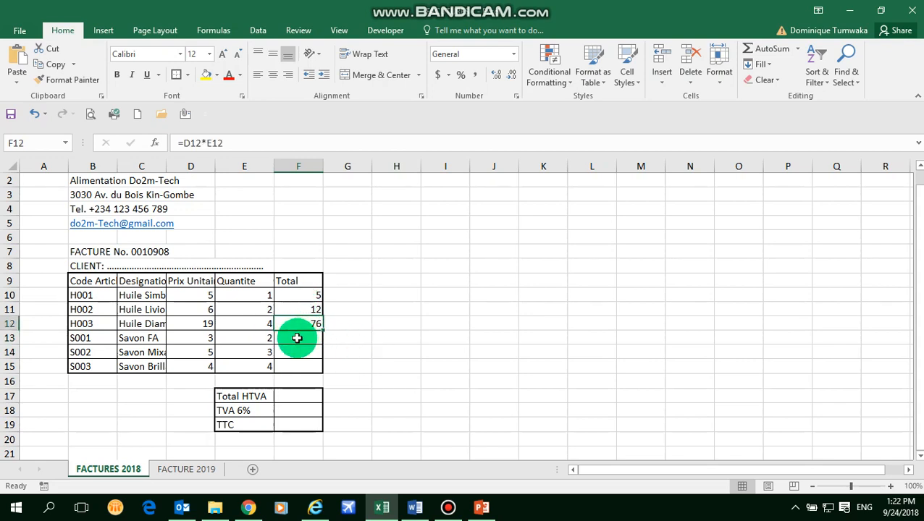
pyautogui.click(296, 339)
pyautogui.click(297, 354)
pyautogui.click(298, 369)
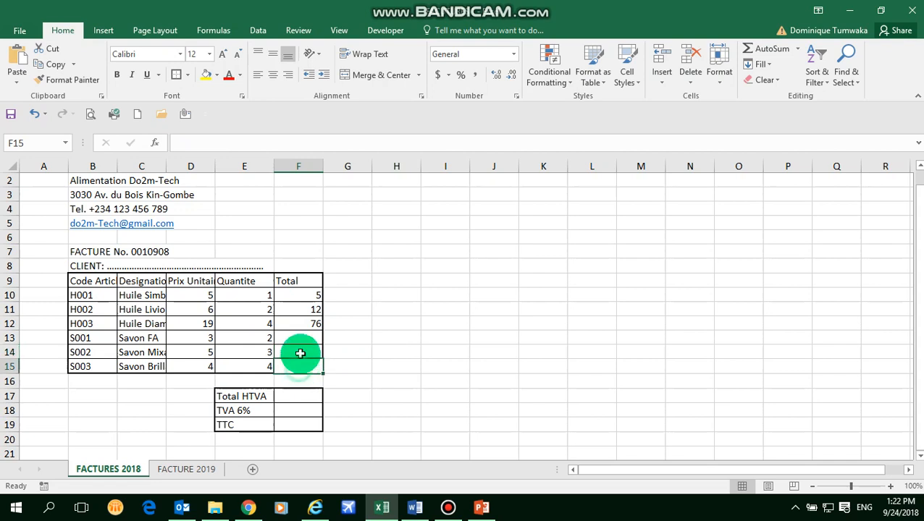
pyautogui.click(299, 335)
pyautogui.click(295, 323)
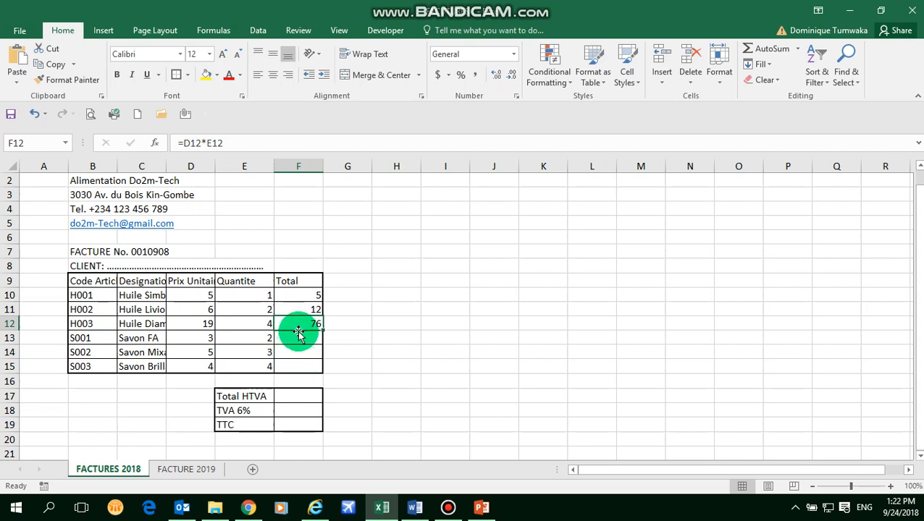
pyautogui.click(297, 312)
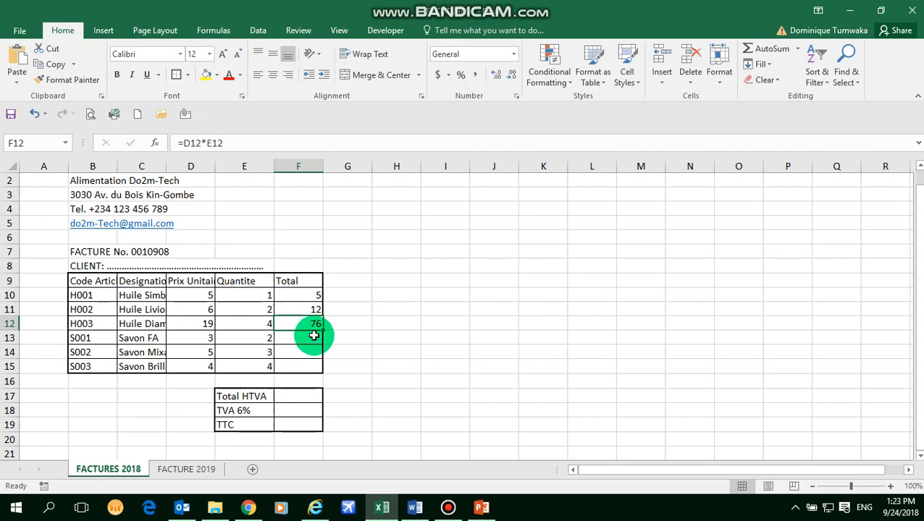
pyautogui.moveTo(322, 329); pyautogui.dragTo(320, 370)
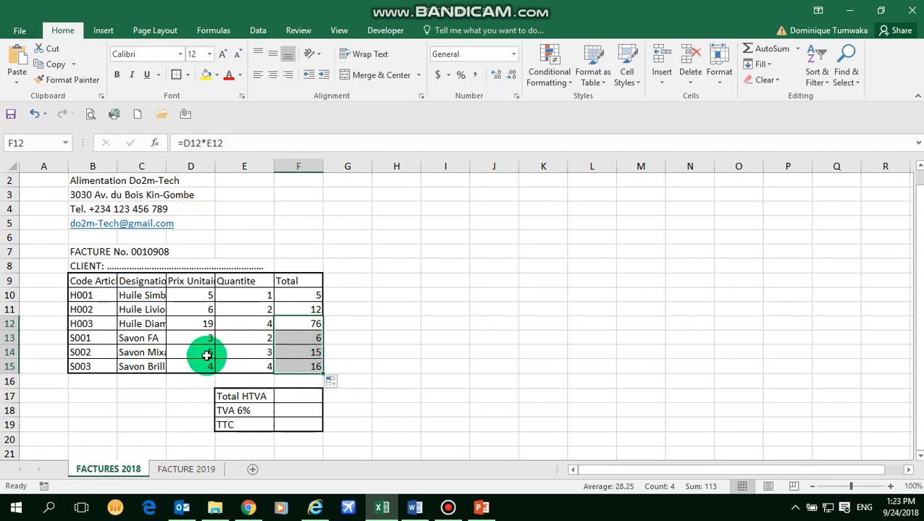
pyautogui.click(366, 364)
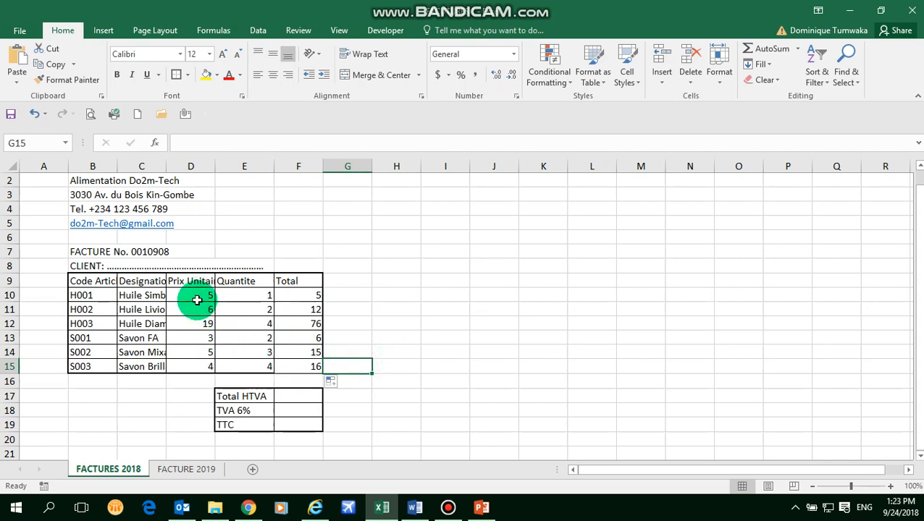
# Apply the Currency number format to the unit price of article H001 in D10.
pyautogui.moveTo(194, 295); pyautogui.dragTo(195, 367)
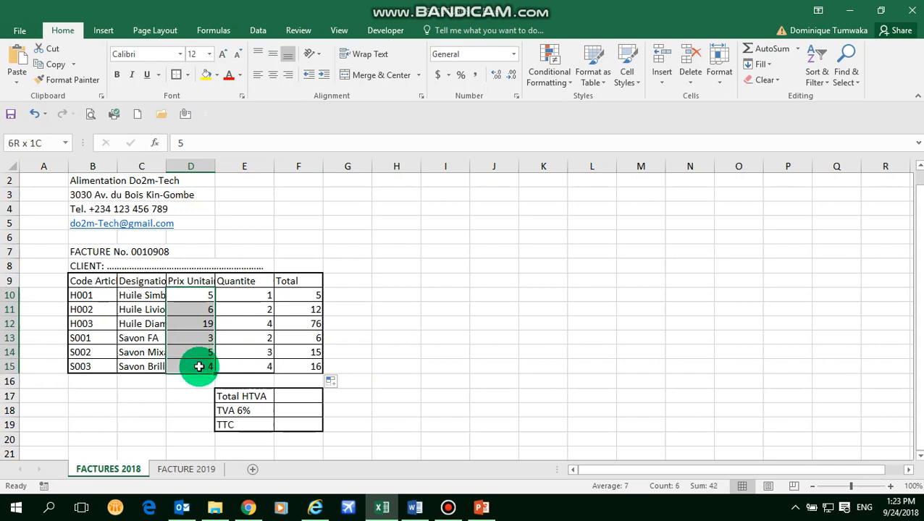
pyautogui.click(197, 342)
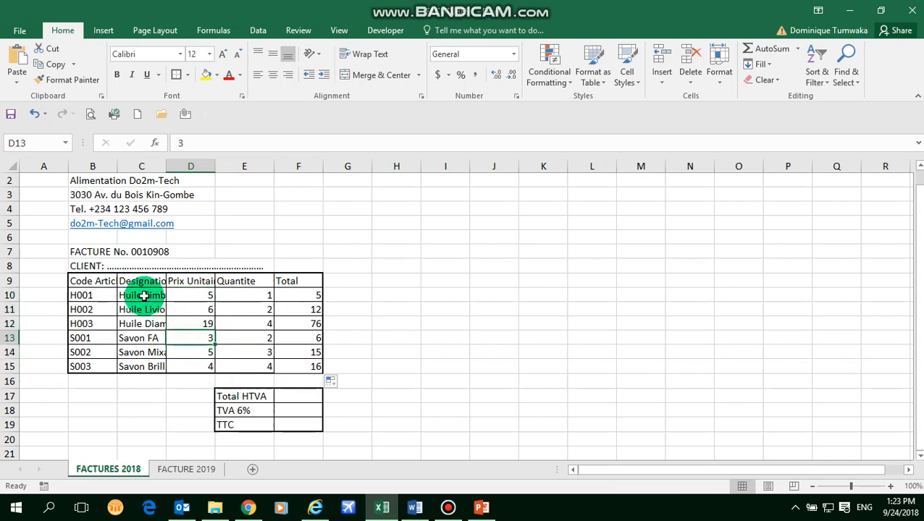
pyautogui.click(144, 295)
pyautogui.click(190, 295)
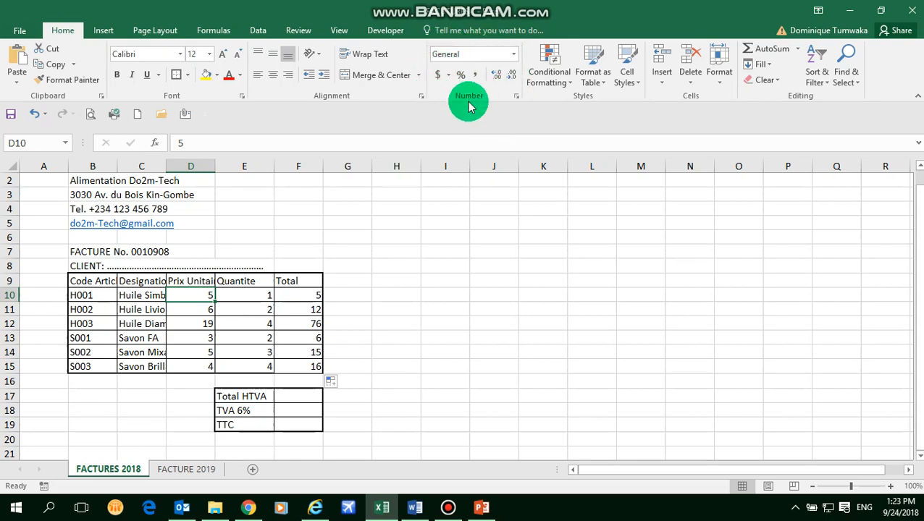
pyautogui.click(454, 54)
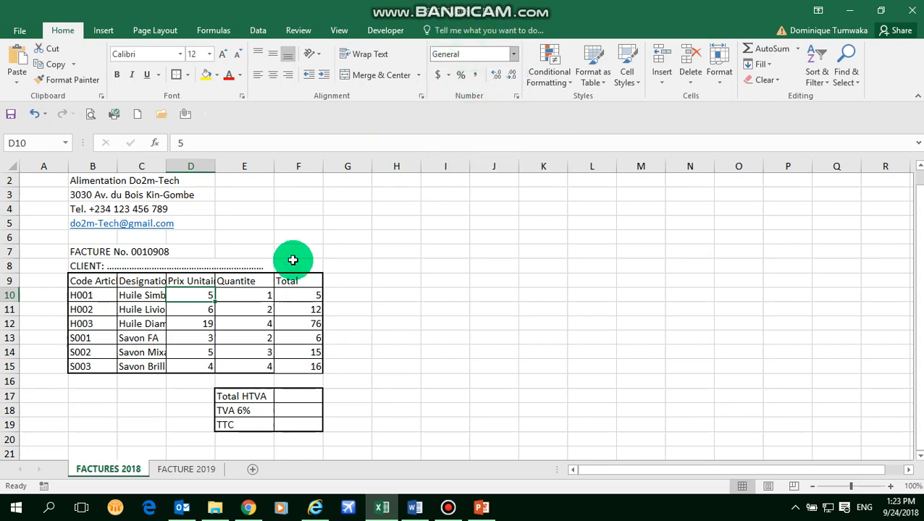
pyautogui.click(190, 298)
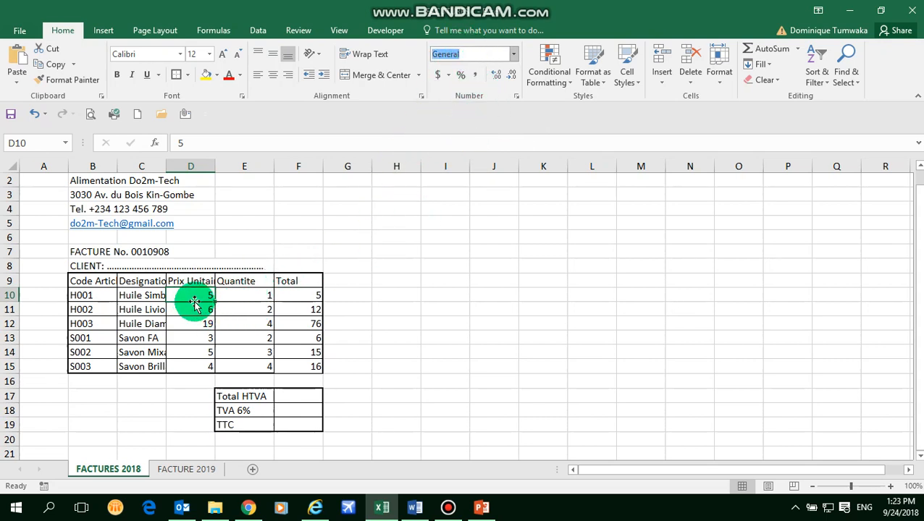
pyautogui.click(513, 55)
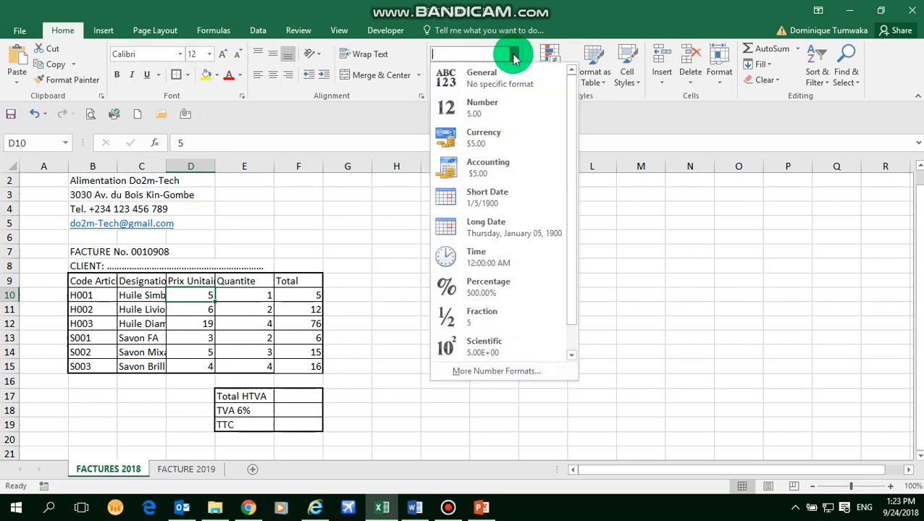
pyautogui.click(492, 143)
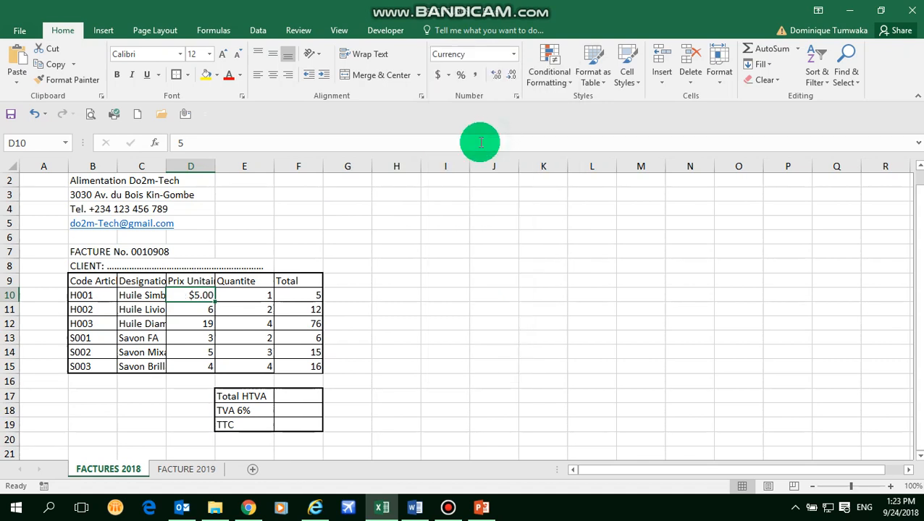
# Apply the Currency number format to the unit prices of articles H002 and H003 in D11 and D12.
pyautogui.click(197, 313)
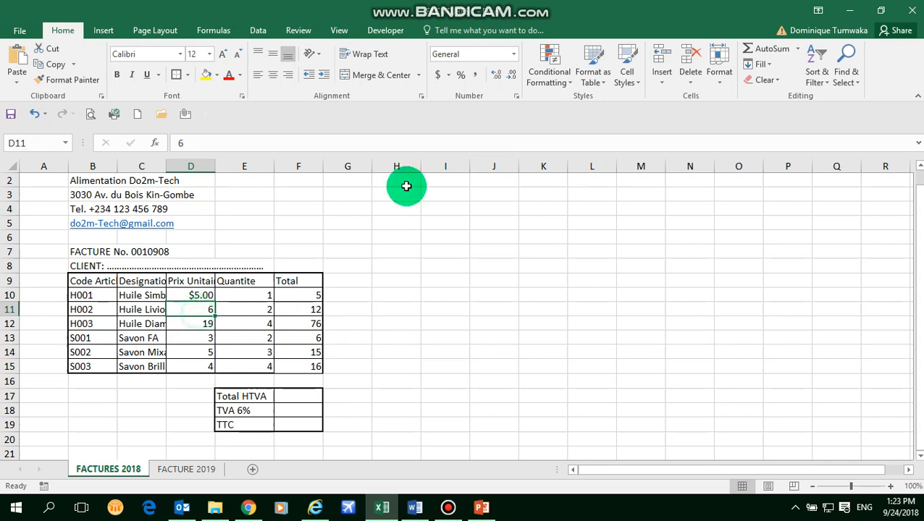
pyautogui.click(512, 58)
pyautogui.click(464, 136)
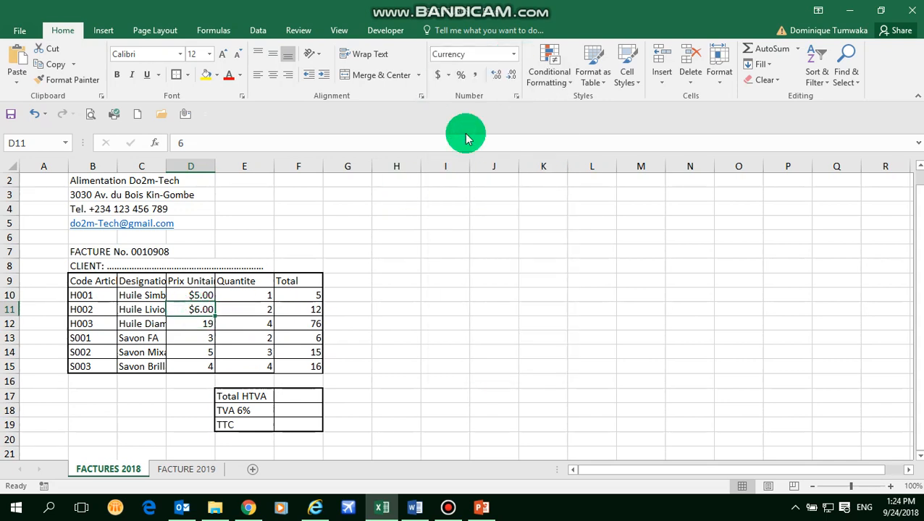
pyautogui.click(210, 323)
pyautogui.click(514, 57)
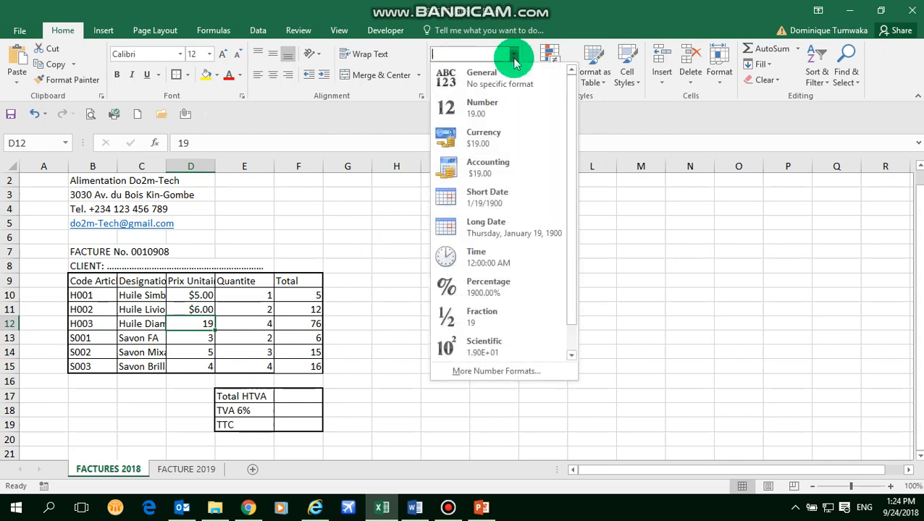
pyautogui.click(483, 138)
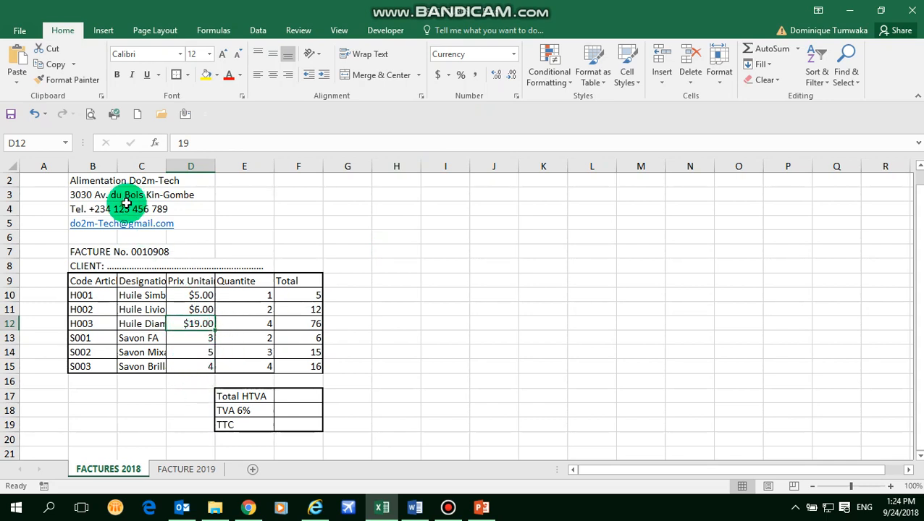
# Copy the currency format of D12 onto the remaining unit prices in D13:D15 with Format Painter.
pyautogui.click(72, 80)
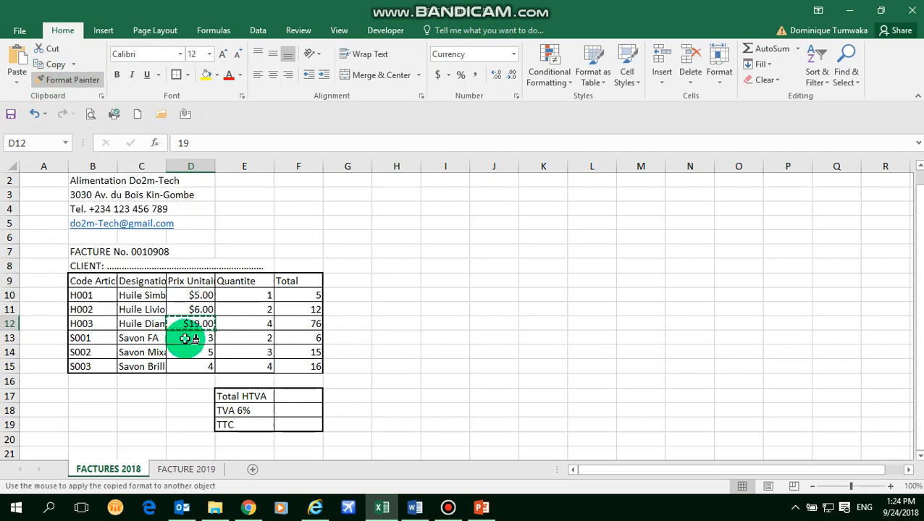
pyautogui.moveTo(186, 338); pyautogui.dragTo(185, 364)
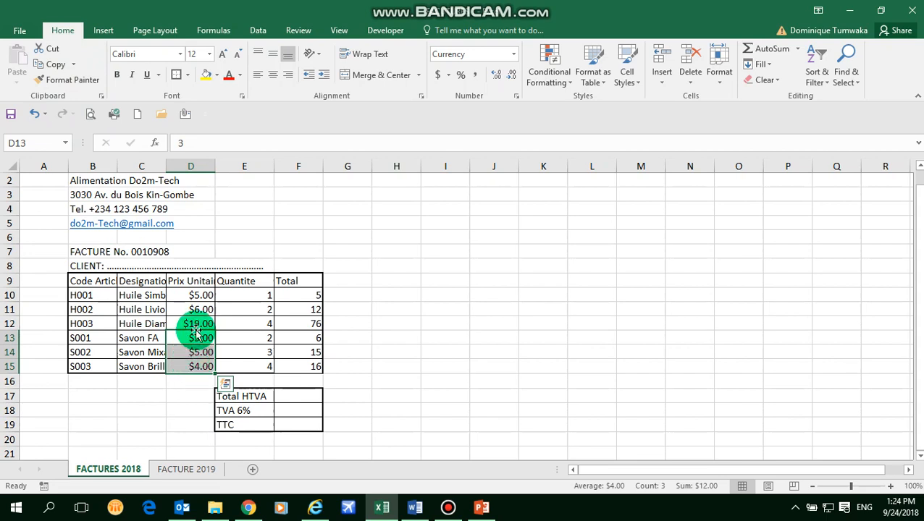
pyautogui.click(178, 365)
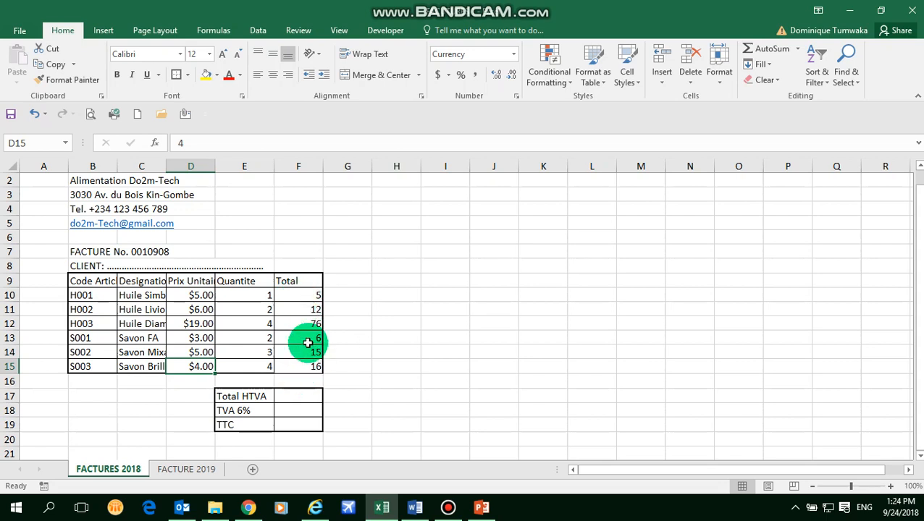
# Copy the currency format of D10 onto the article totals in F10:F15 with Format Painter.
pyautogui.click(192, 295)
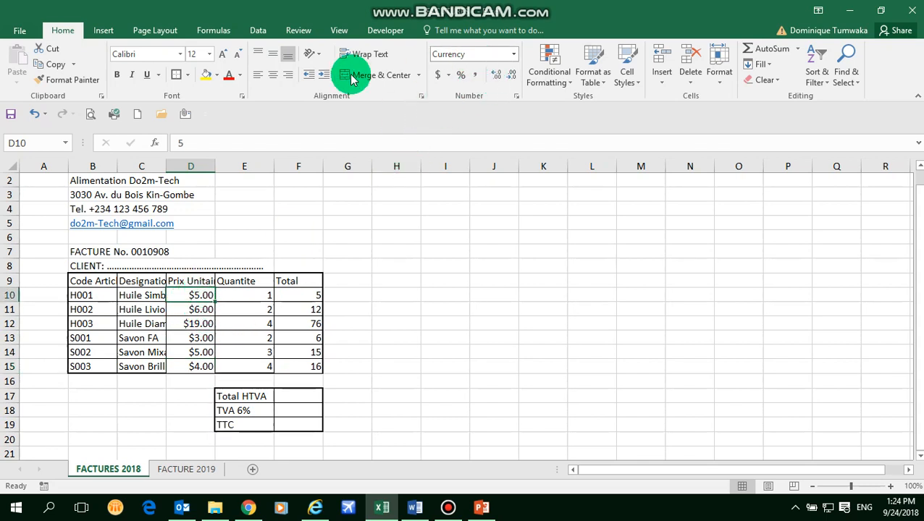
pyautogui.click(71, 81)
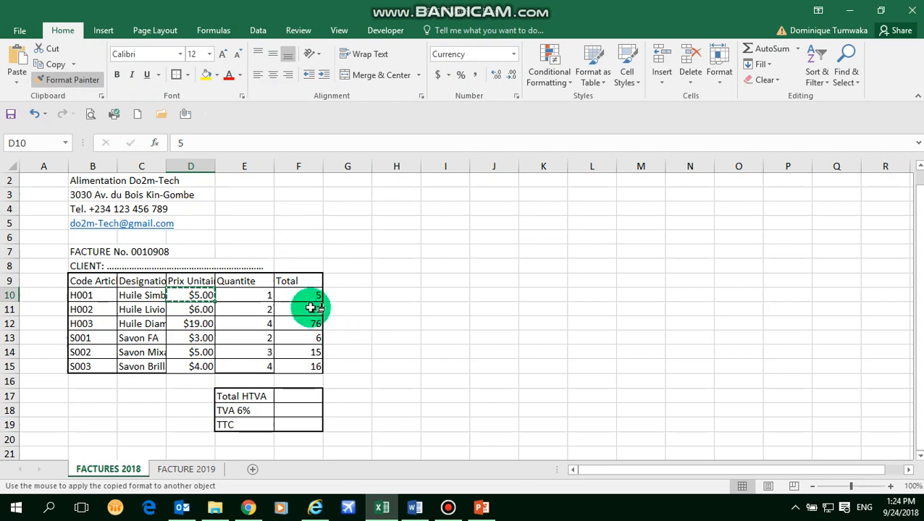
pyautogui.moveTo(316, 294)
pyautogui.mouseDown()
pyautogui.moveTo(309, 350)
pyautogui.moveTo(318, 365)
pyautogui.moveTo(309, 365)
pyautogui.mouseUp()
pyautogui.click(354, 324)
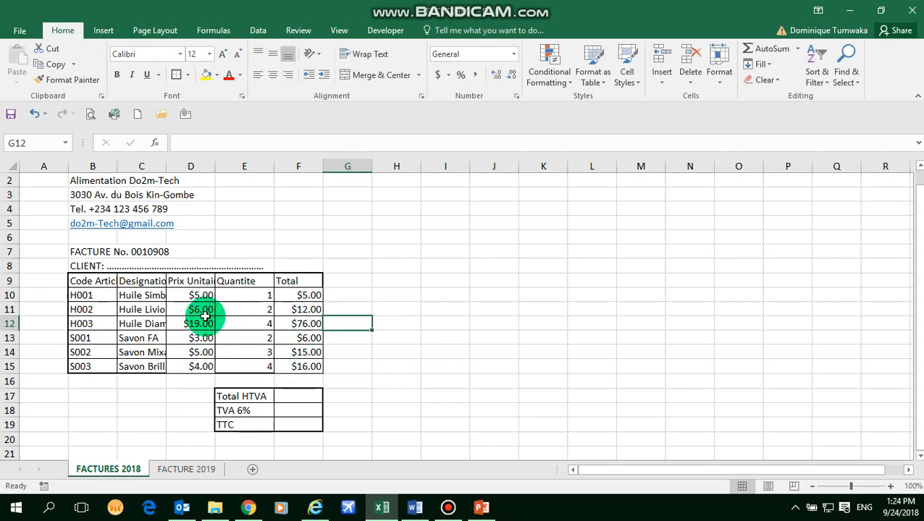
# Enter 2 as the quantity of article H002 in cell E11.
pyautogui.click(250, 311)
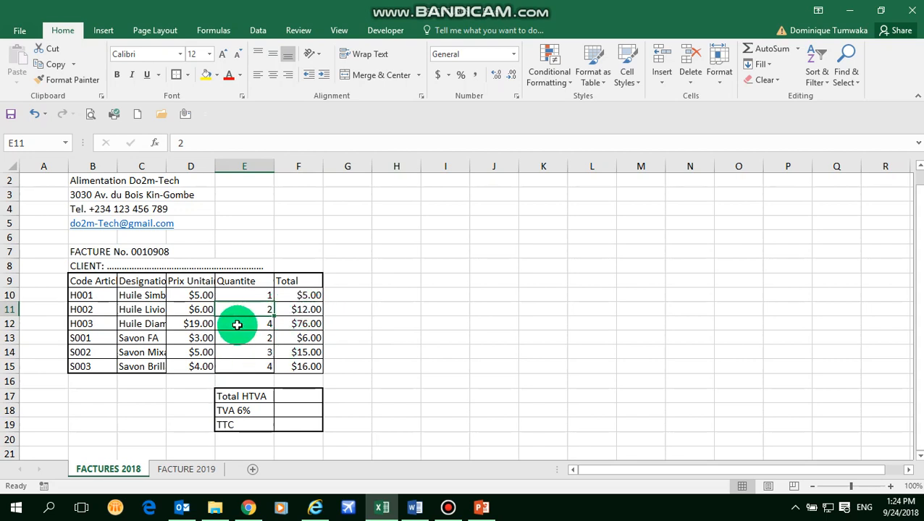
pyautogui.write('2')
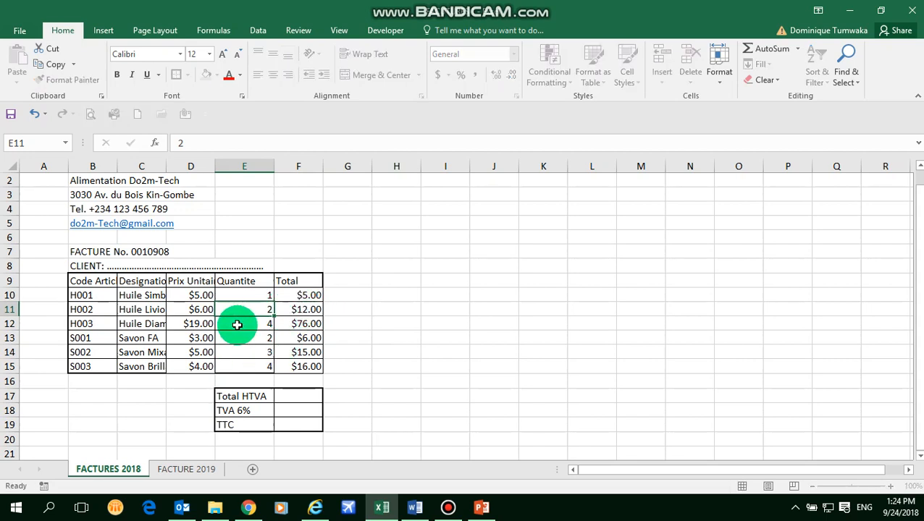
pyautogui.press('Return')
pyautogui.click(249, 310)
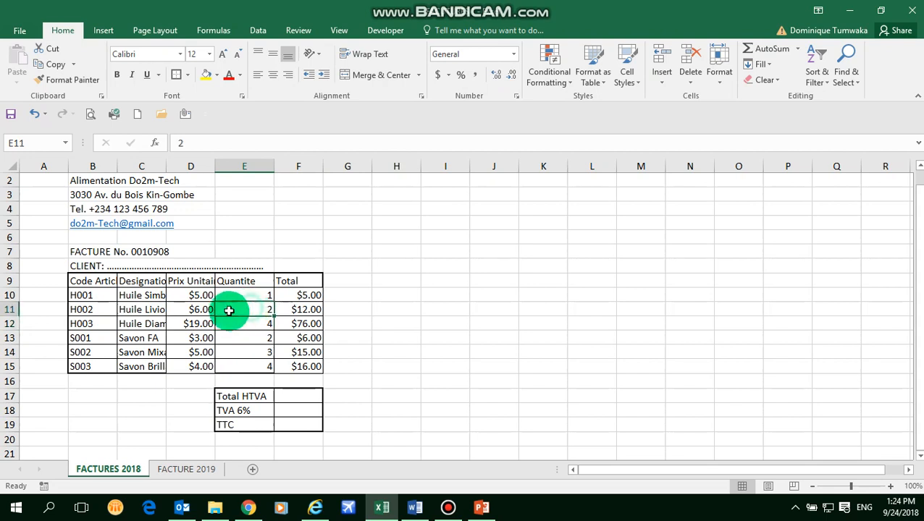
# Set the quantity of article H001 in cell E10 to 2.
pyautogui.click(304, 309)
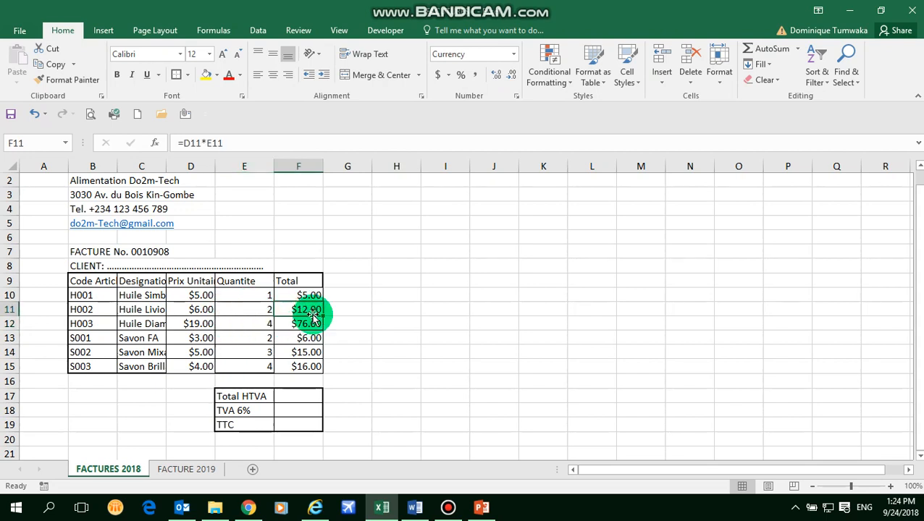
pyautogui.click(256, 297)
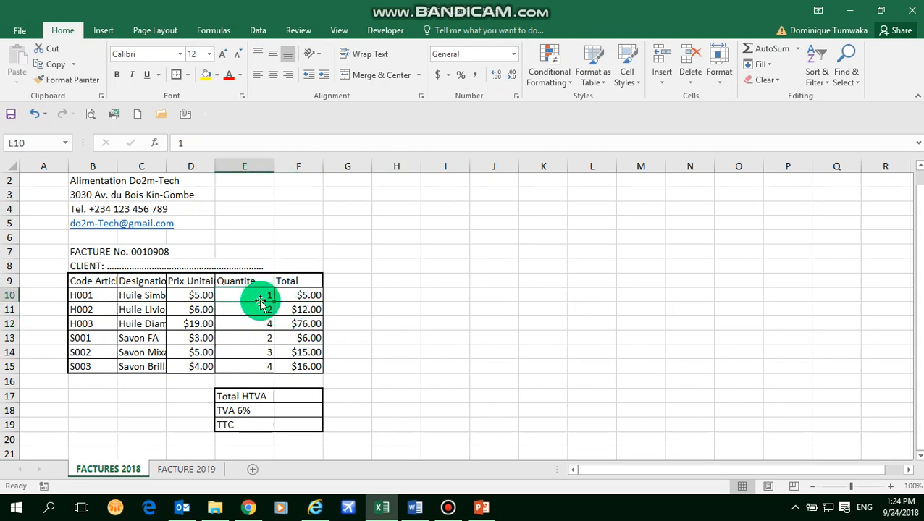
pyautogui.click(311, 295)
pyautogui.click(241, 296)
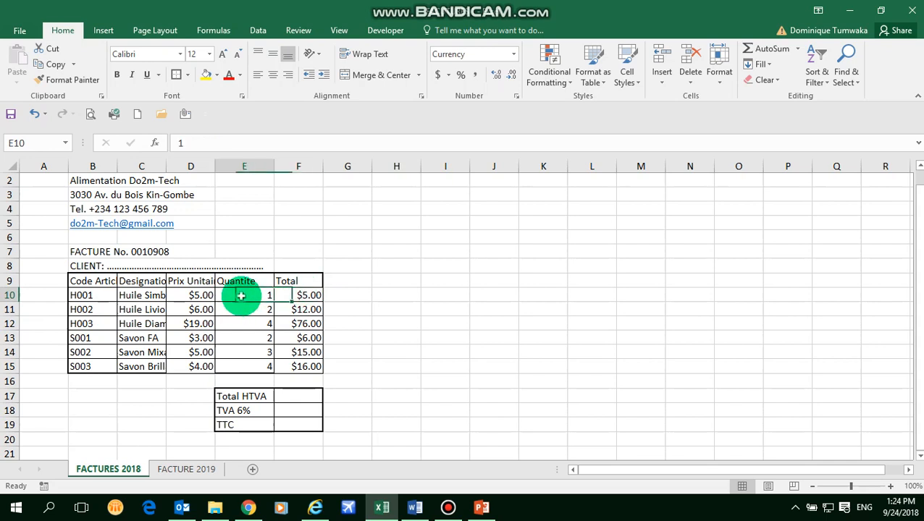
pyautogui.click(305, 294)
pyautogui.click(262, 296)
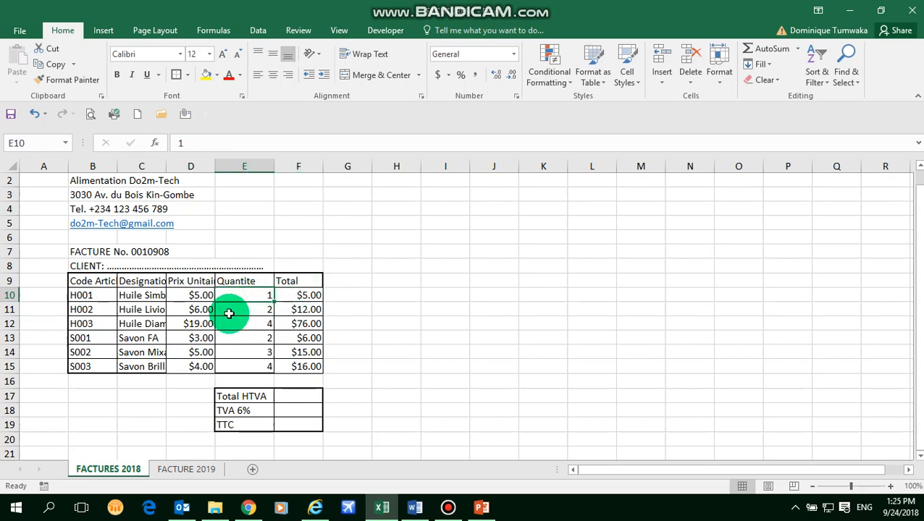
pyautogui.write('2')
pyautogui.click(229, 312)
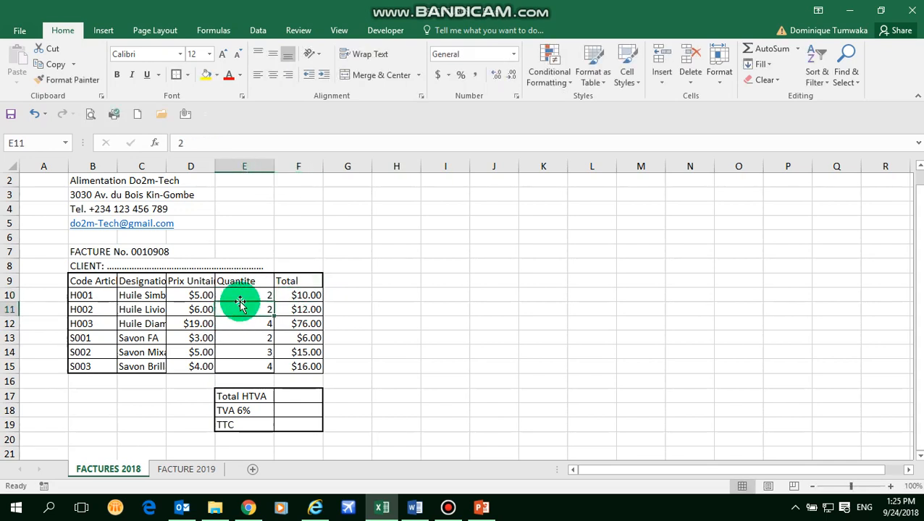
# Set the quantity of article H002 in cell E11 to 3.
pyautogui.click(195, 309)
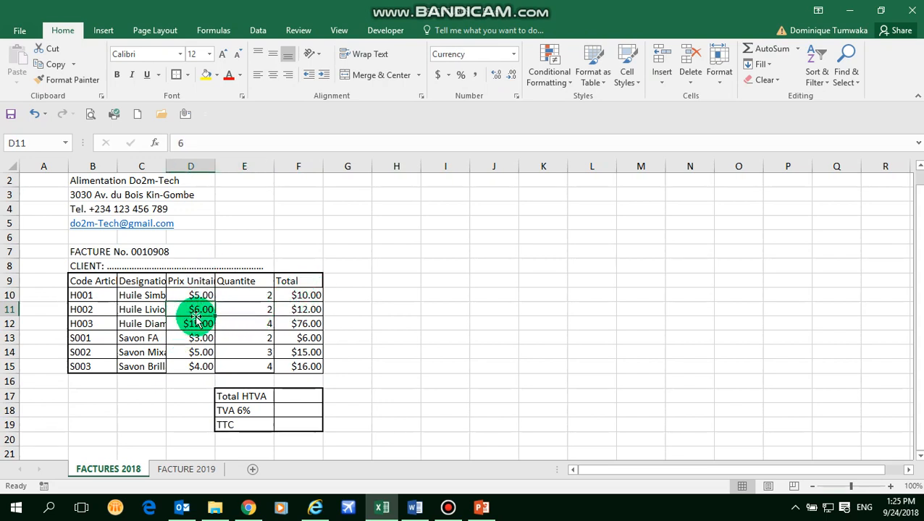
pyautogui.click(236, 309)
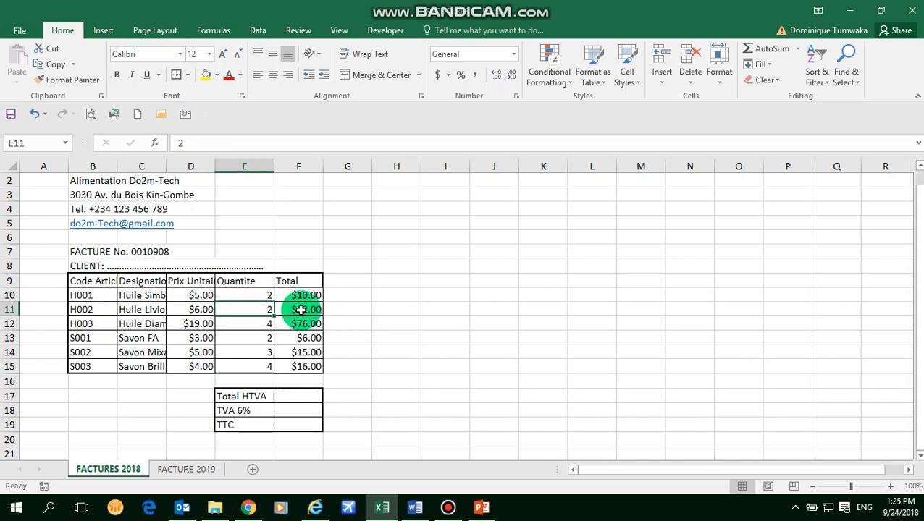
pyautogui.write('5')
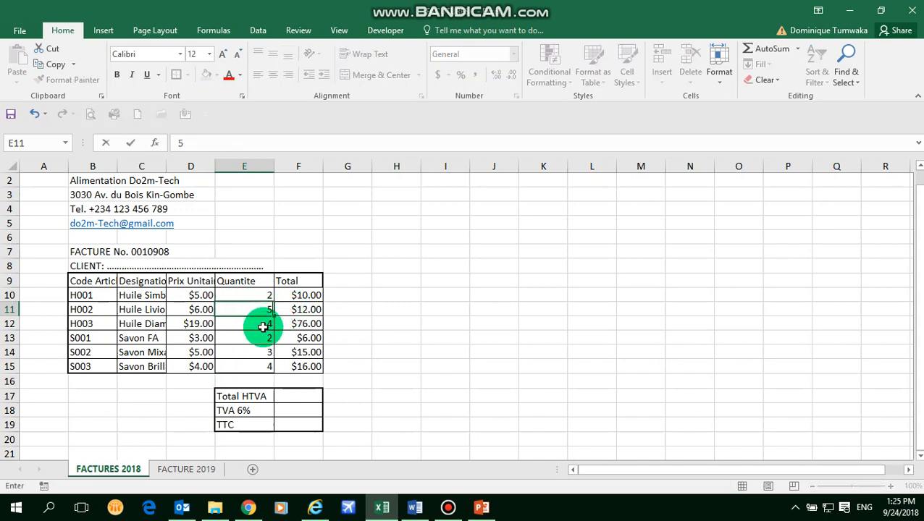
pyautogui.write('3')
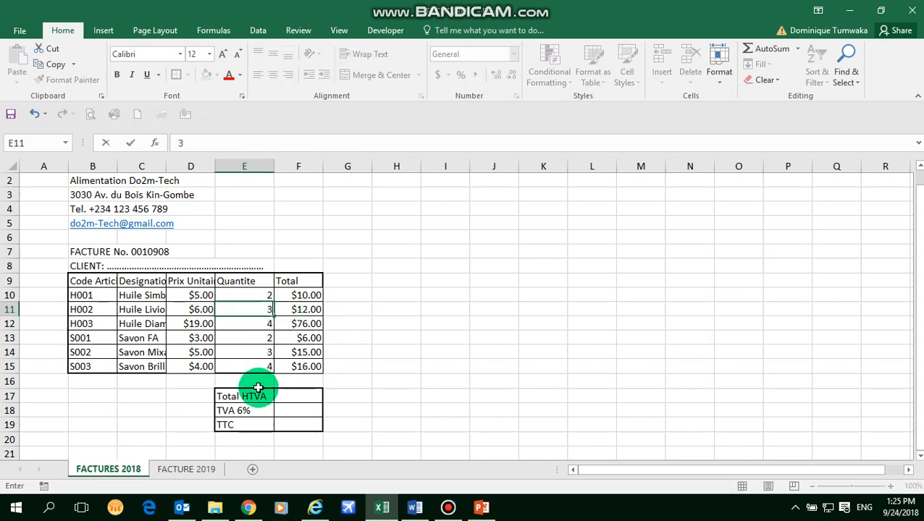
pyautogui.press('Return')
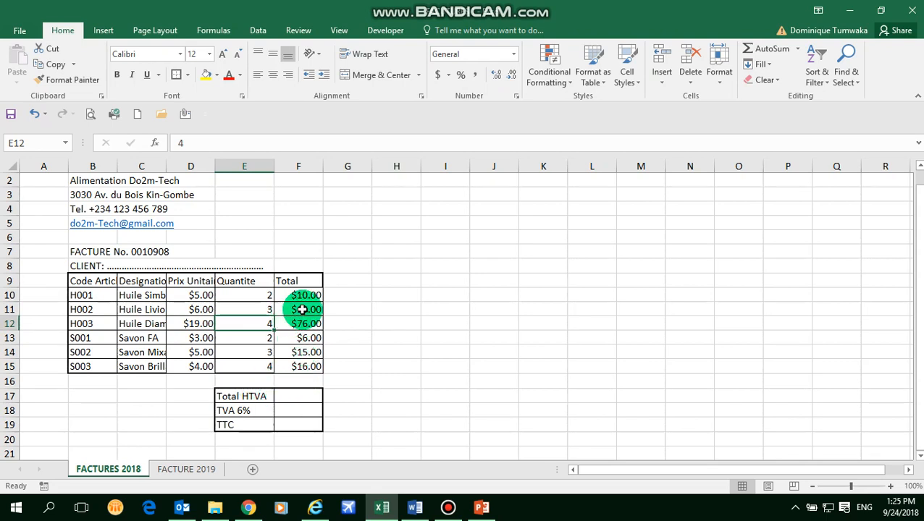
# Set the quantity of article S001 in cell E13 to 5.
pyautogui.click(192, 338)
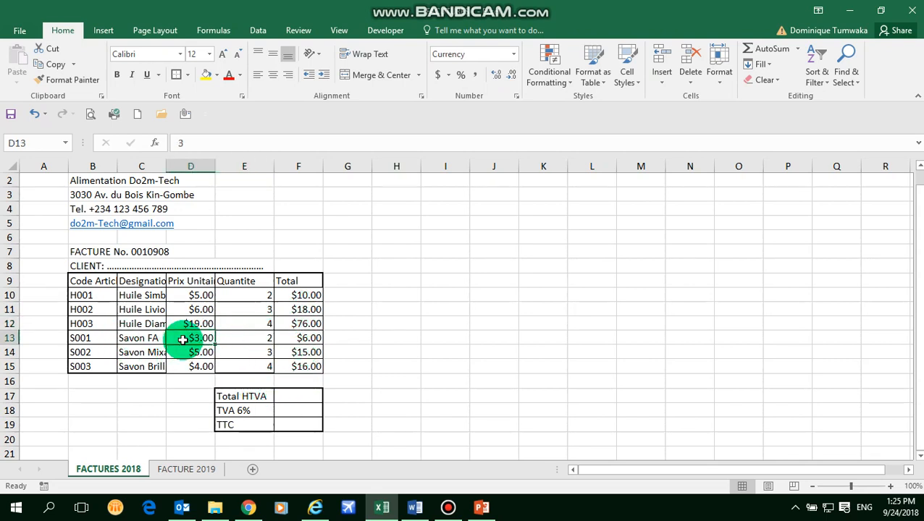
pyautogui.click(250, 337)
pyautogui.write('5')
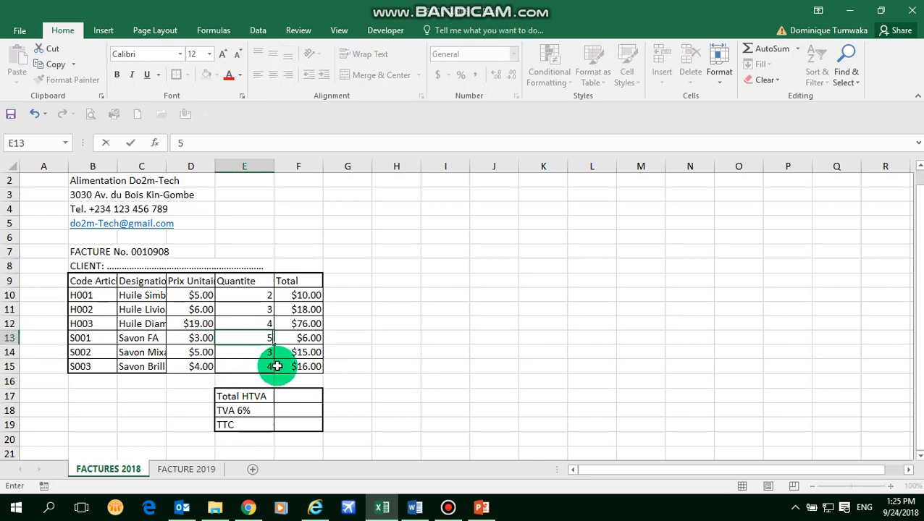
pyautogui.press('Return')
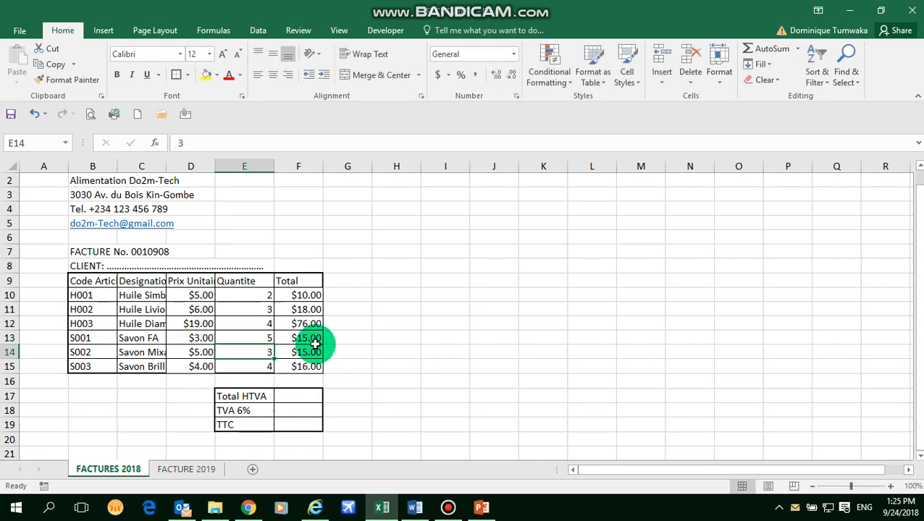
pyautogui.click(449, 508)
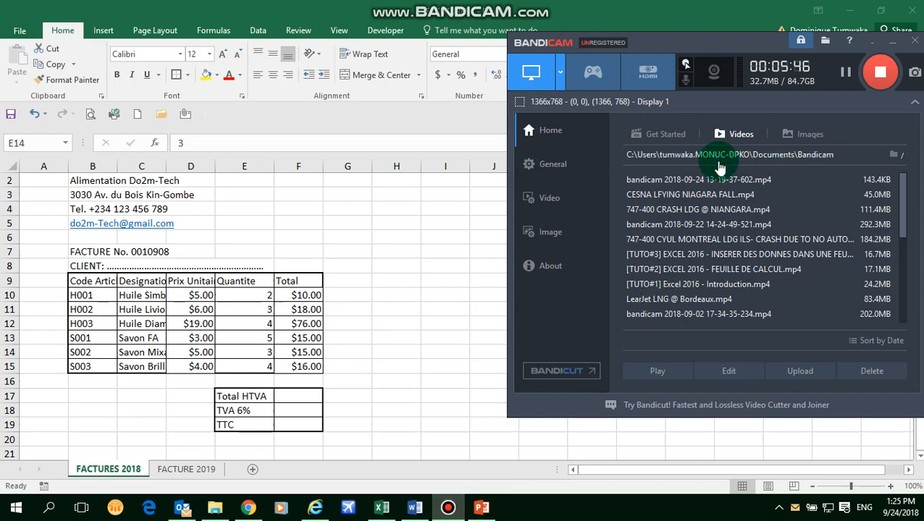
pyautogui.click(892, 46)
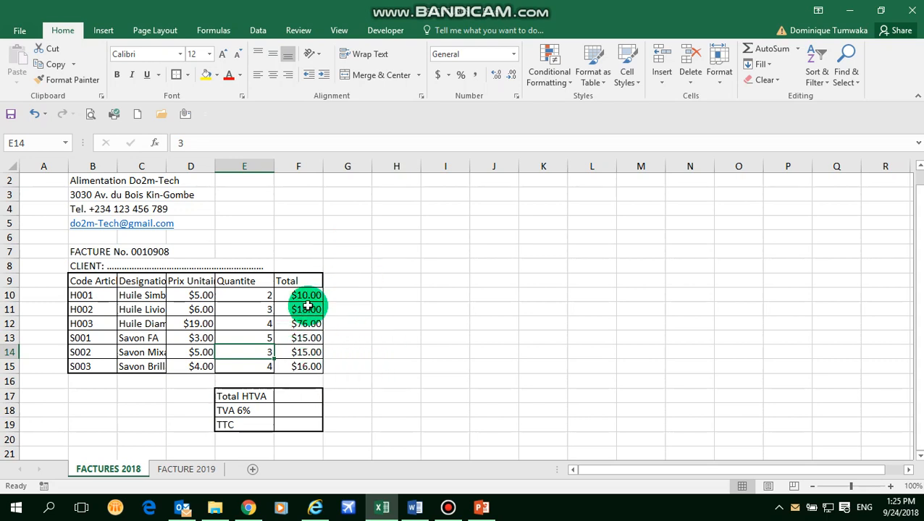
# Calculate Total HTVA in cell F17 by adding the article totals with the formula =F10+F11+F12+F13+F14+F15.
pyautogui.click(304, 397)
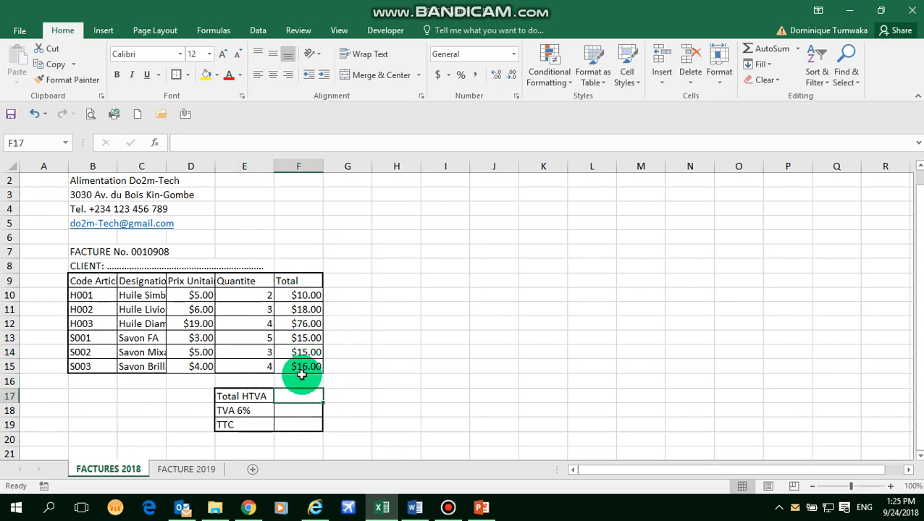
pyautogui.moveTo(308, 294); pyautogui.dragTo(305, 365)
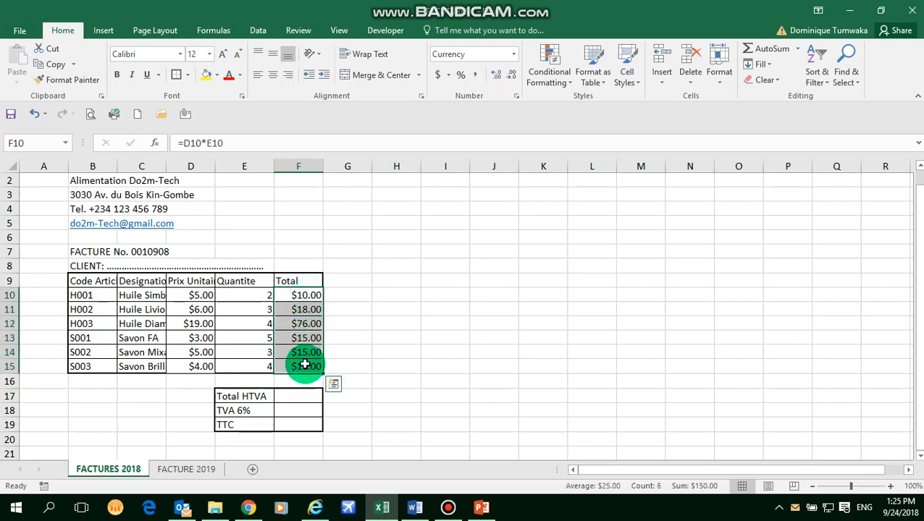
pyautogui.click(299, 306)
pyautogui.moveTo(303, 296); pyautogui.dragTo(305, 366)
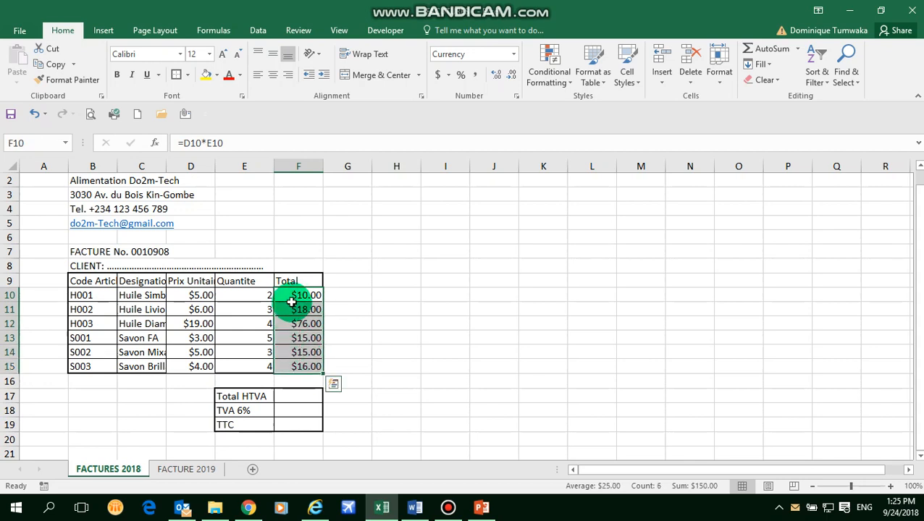
pyautogui.click(294, 398)
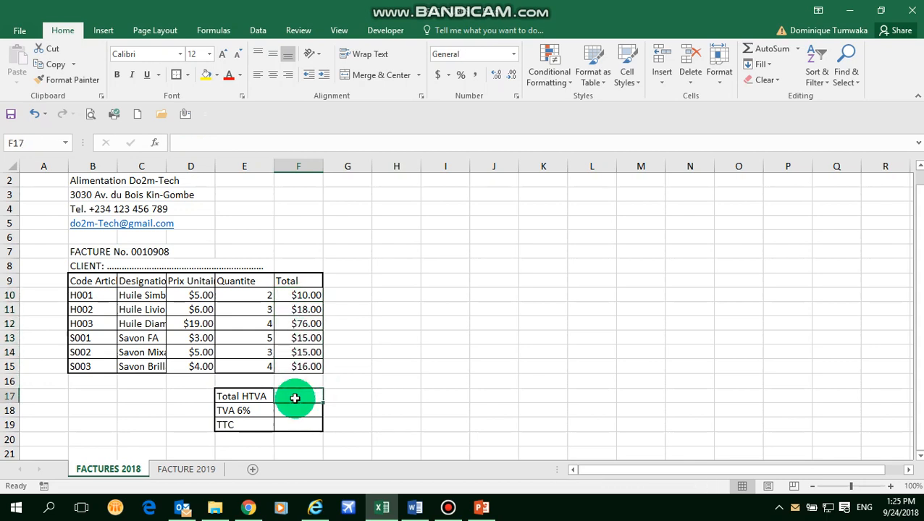
pyautogui.write('=F10')
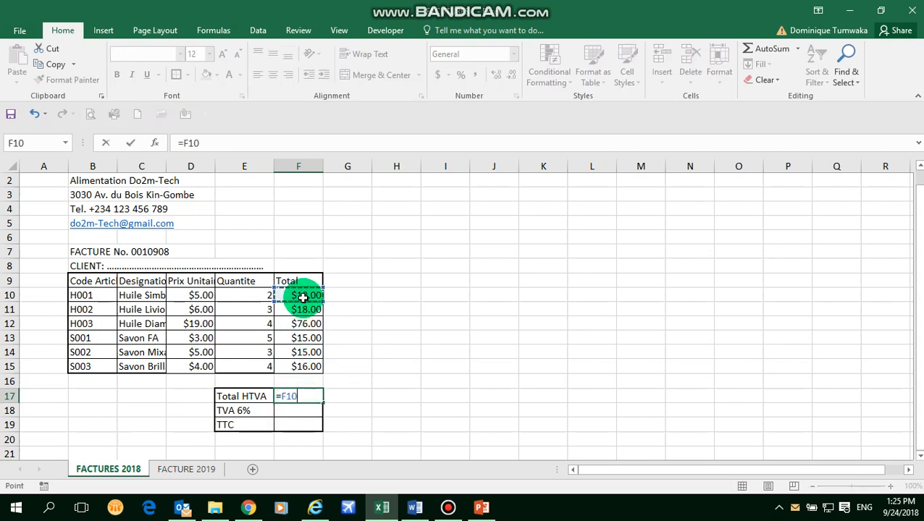
pyautogui.write('+')
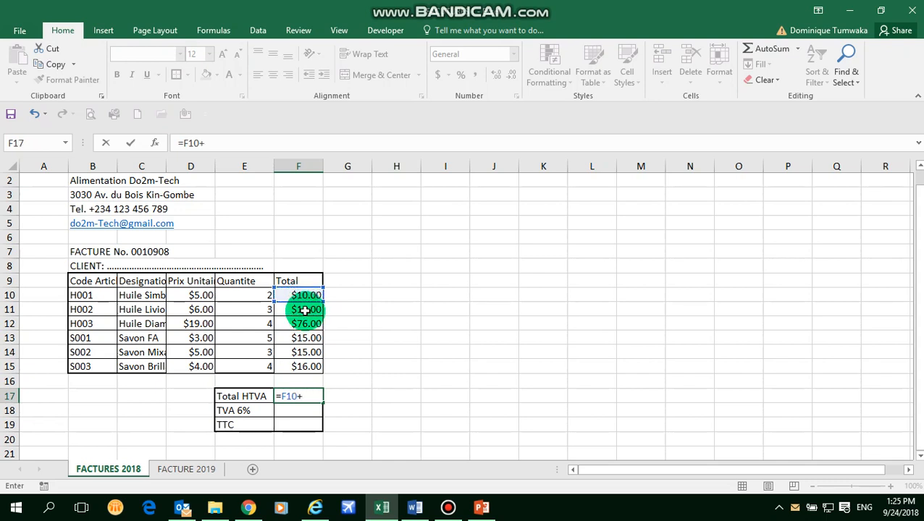
pyautogui.click(303, 324)
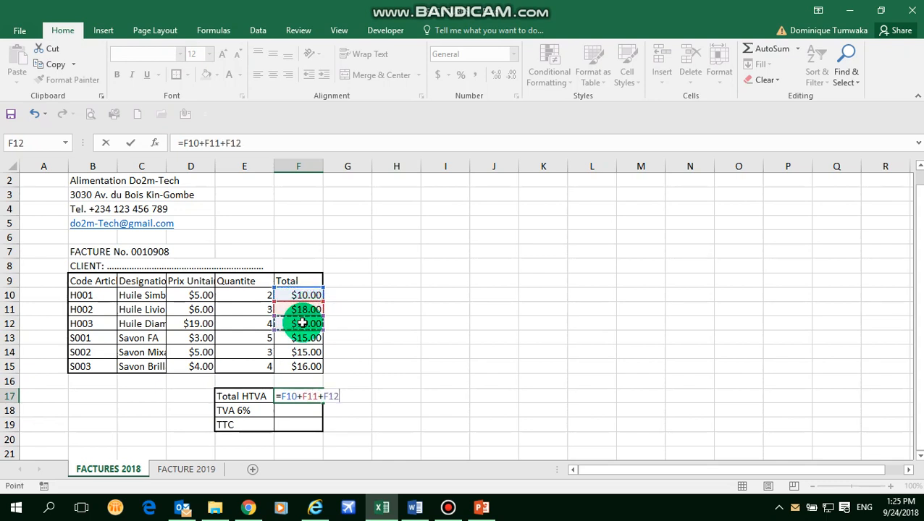
pyautogui.write('+F11')
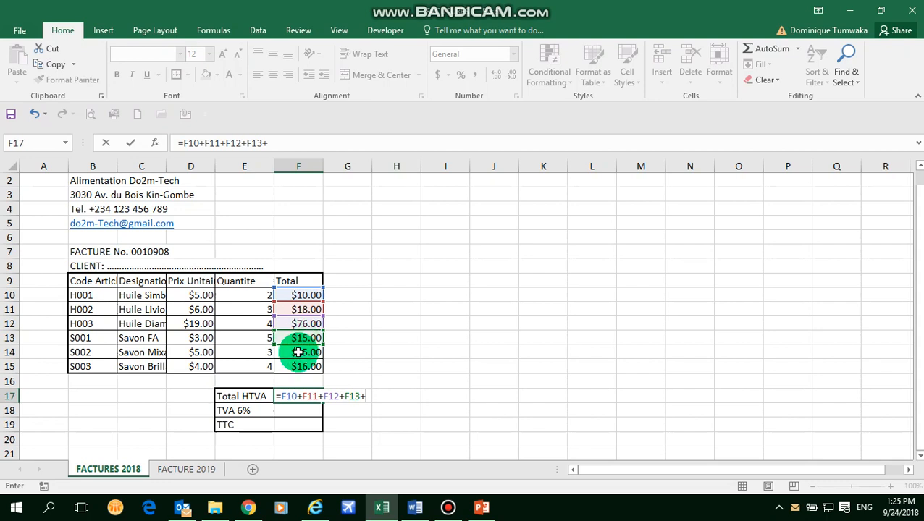
pyautogui.write('+')
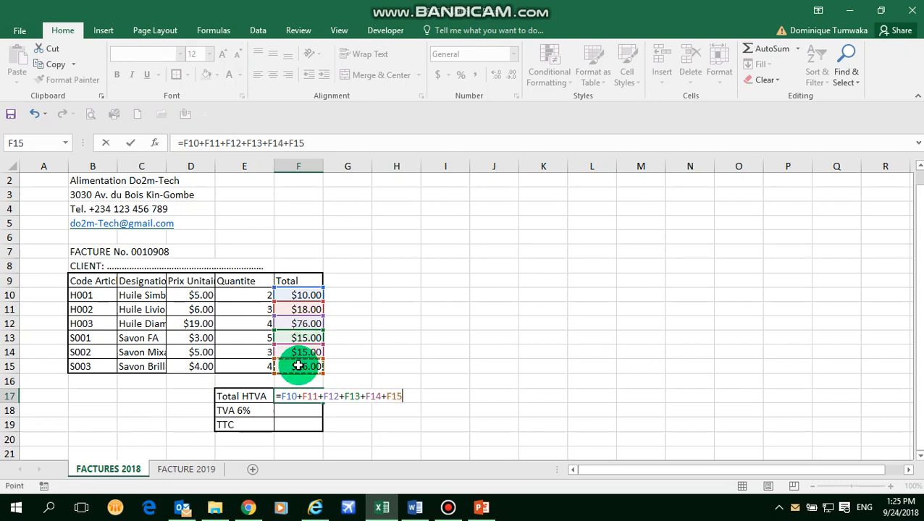
pyautogui.press('Return')
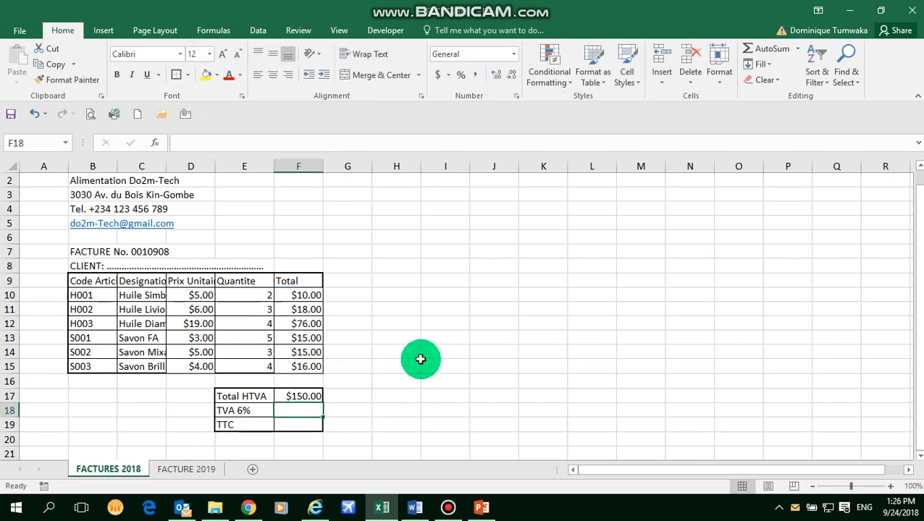
pyautogui.click(300, 397)
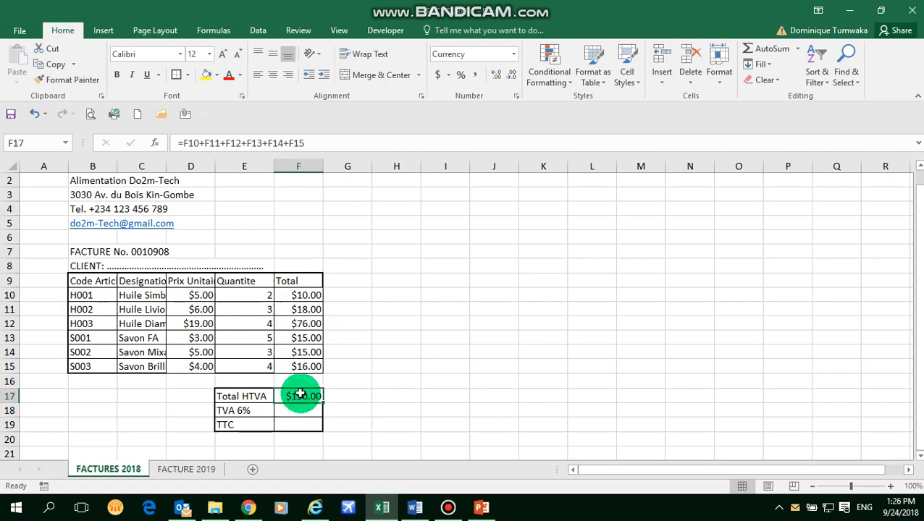